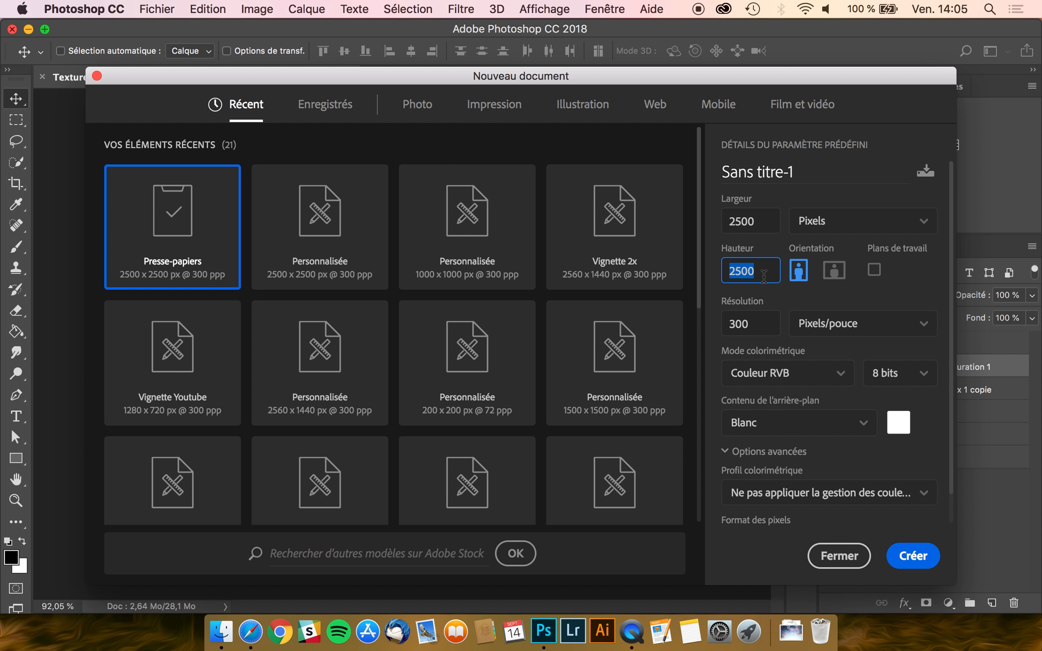
# - Create the 2500×2500 px document Sans titre-1, keeping resolution at 300 ppi
pyautogui.click(763, 319)
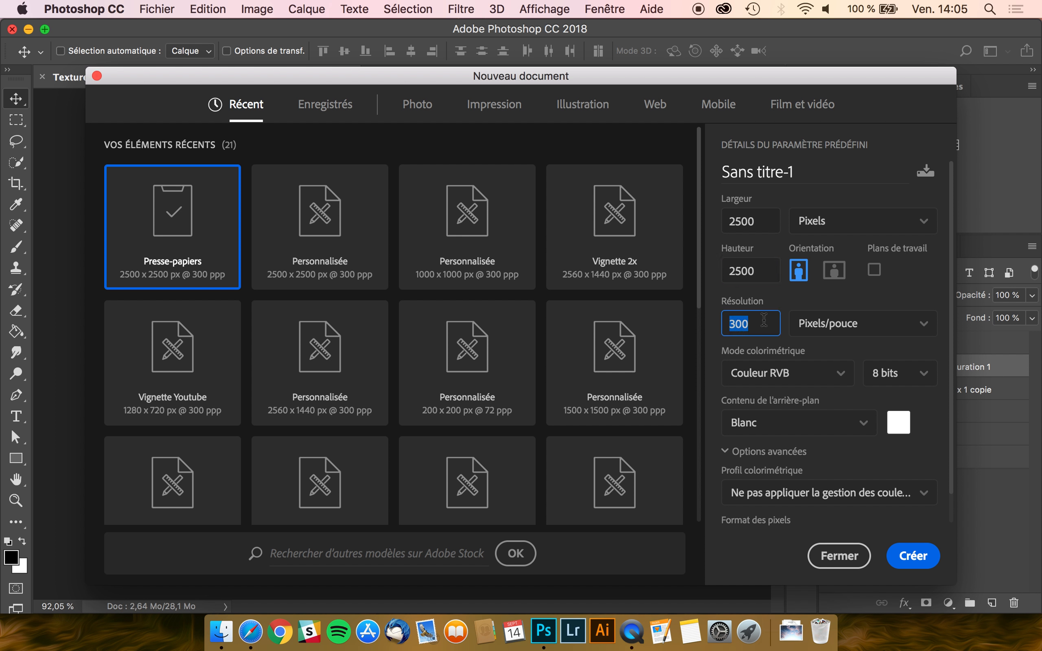
pyautogui.click(764, 320)
pyautogui.click(909, 556)
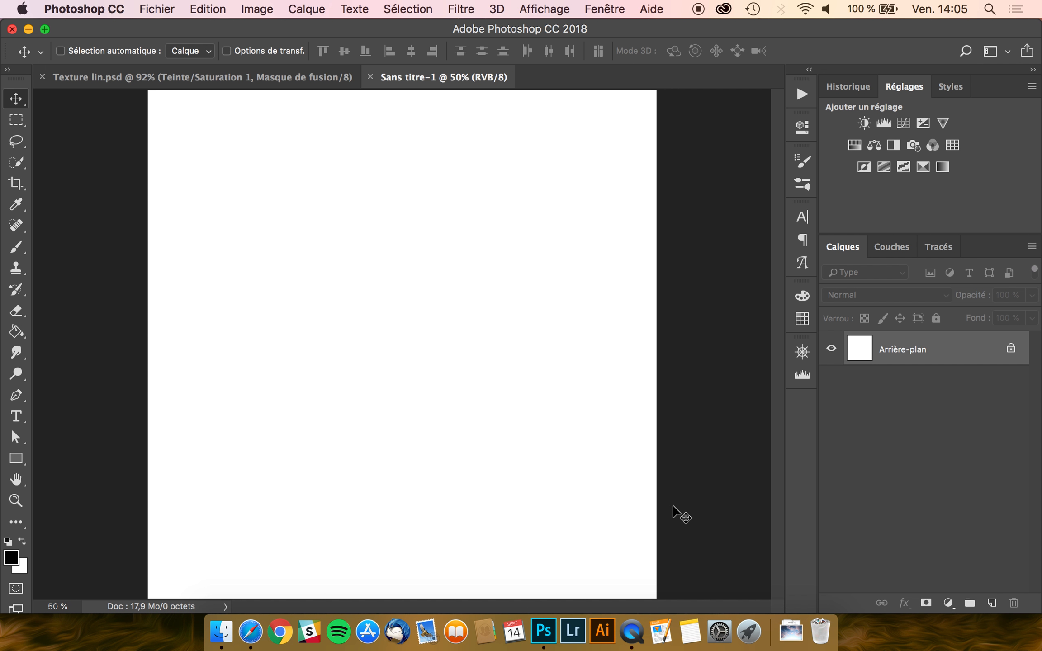
# - Unlock the background layer and start Ajout de bruit with Monochromatique noise
pyautogui.click(1011, 351)
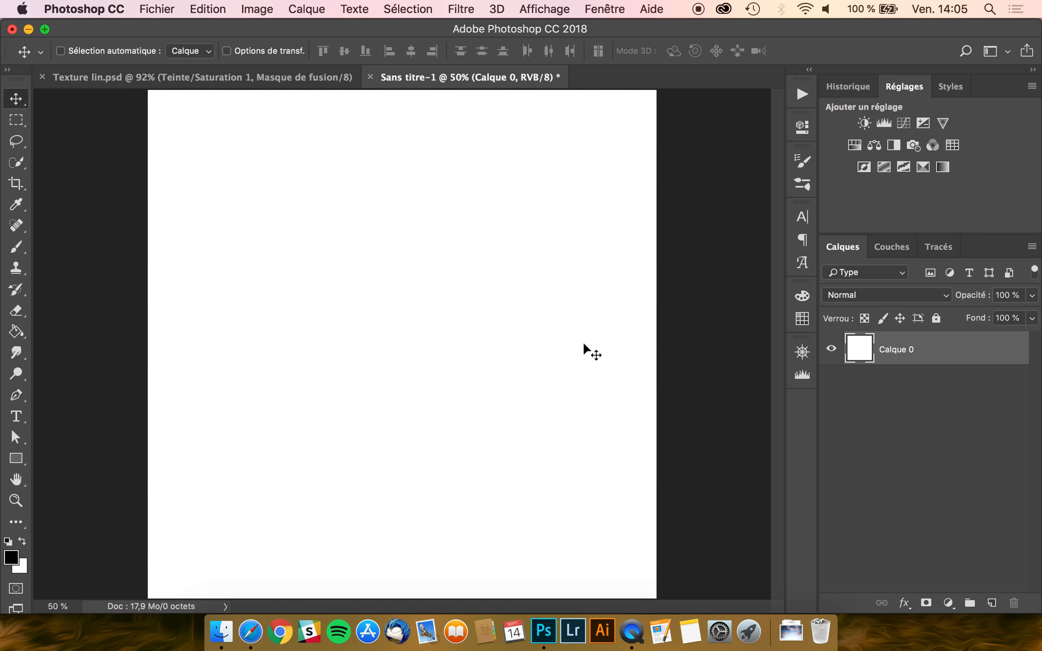
pyautogui.click(461, 9)
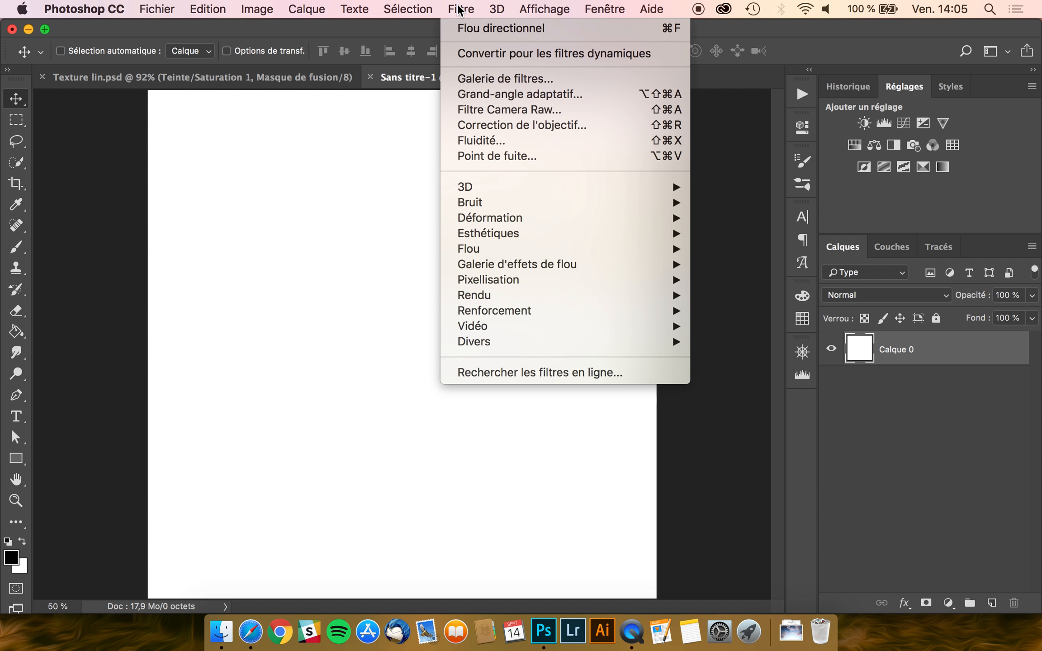
pyautogui.moveTo(490, 203)
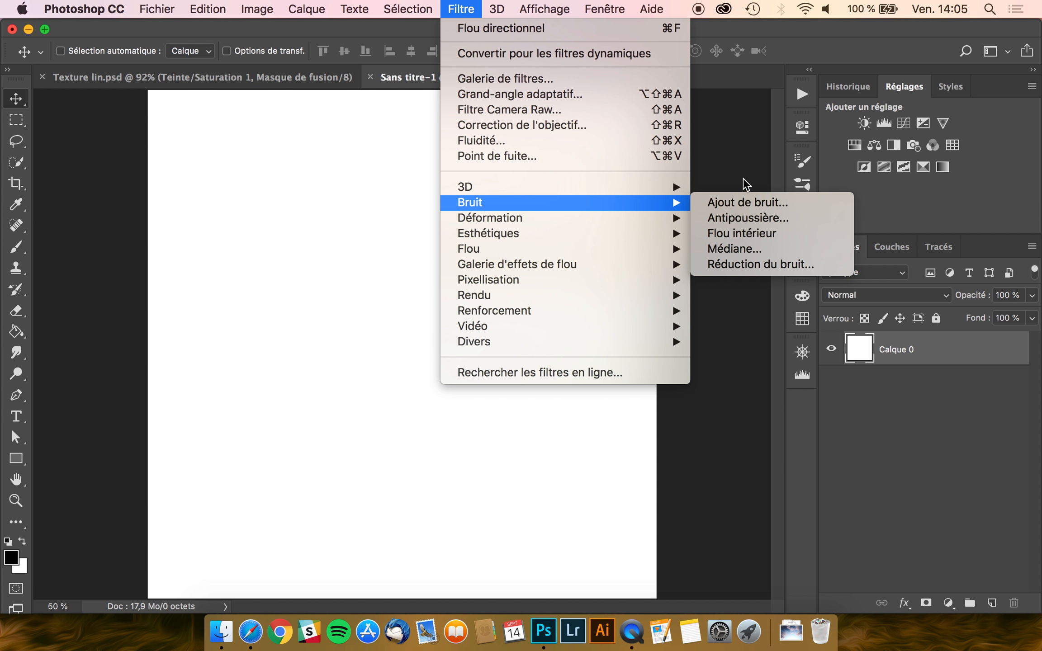
pyautogui.click(746, 205)
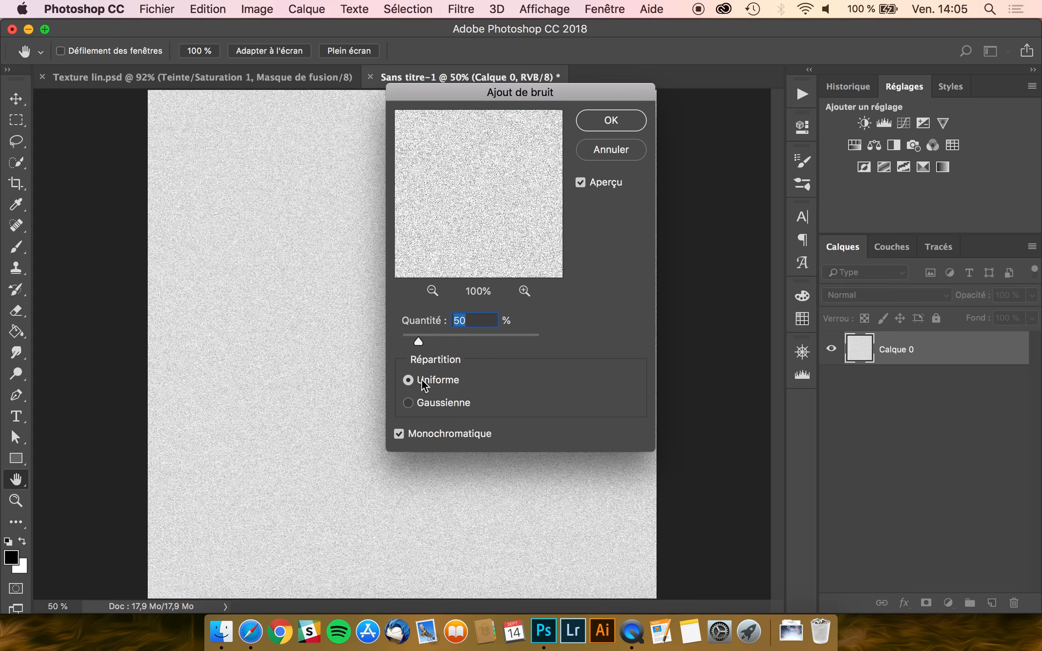
pyautogui.click(400, 435)
pyautogui.click(396, 437)
pyautogui.click(398, 436)
# - Set the noise amount to 50% with Uniforme distribution and apply it
pyautogui.click(408, 402)
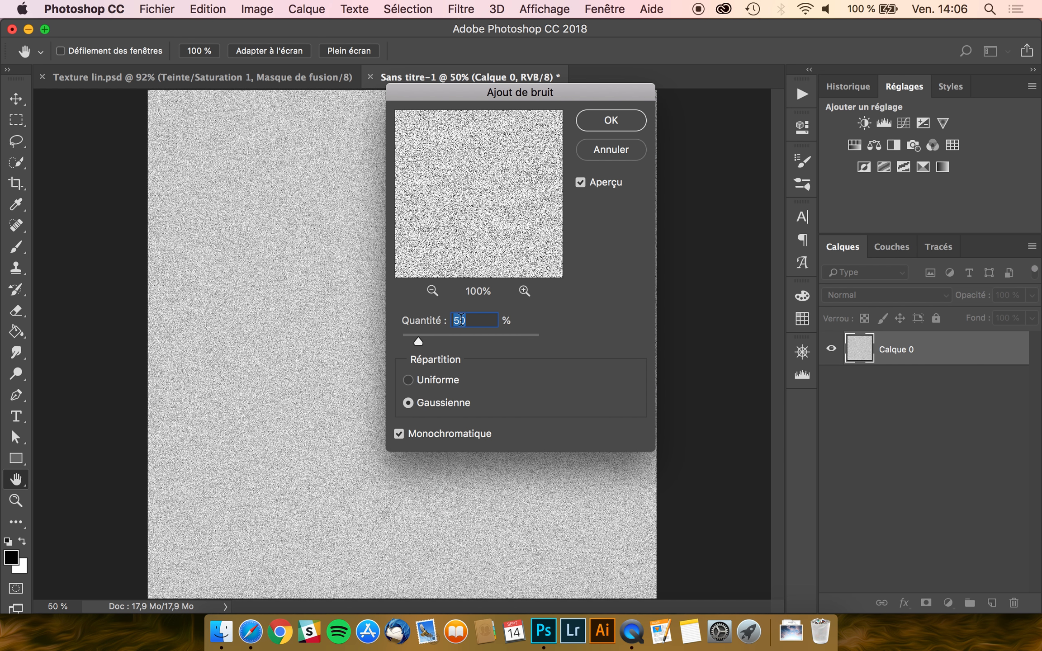
pyautogui.write('20')
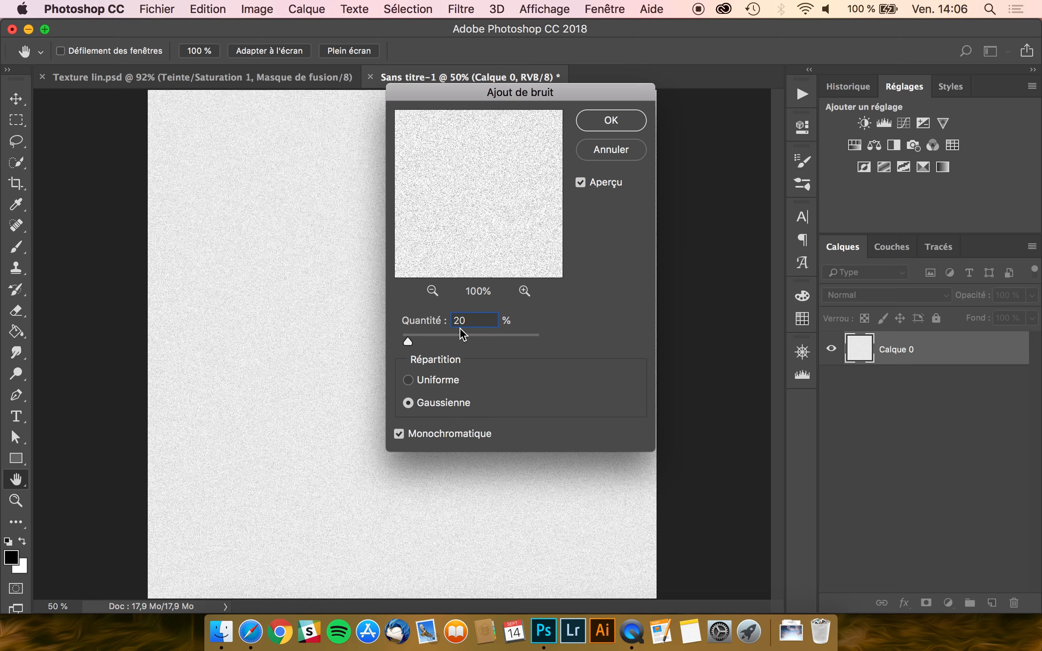
pyautogui.moveTo(470, 322); pyautogui.dragTo(282, 322)
pyautogui.write('50')
pyautogui.click(408, 381)
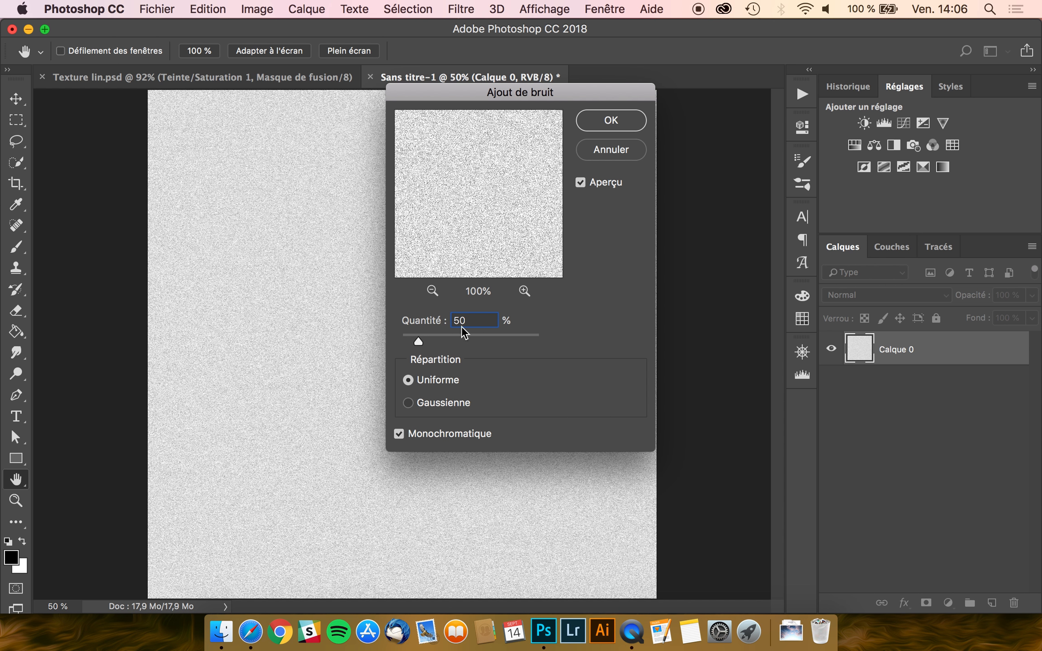
pyautogui.click(610, 121)
pyautogui.press('super')
# - Duplicate the noise layer, hide the copy, and select Calque 0
pyautogui.press('super+j')
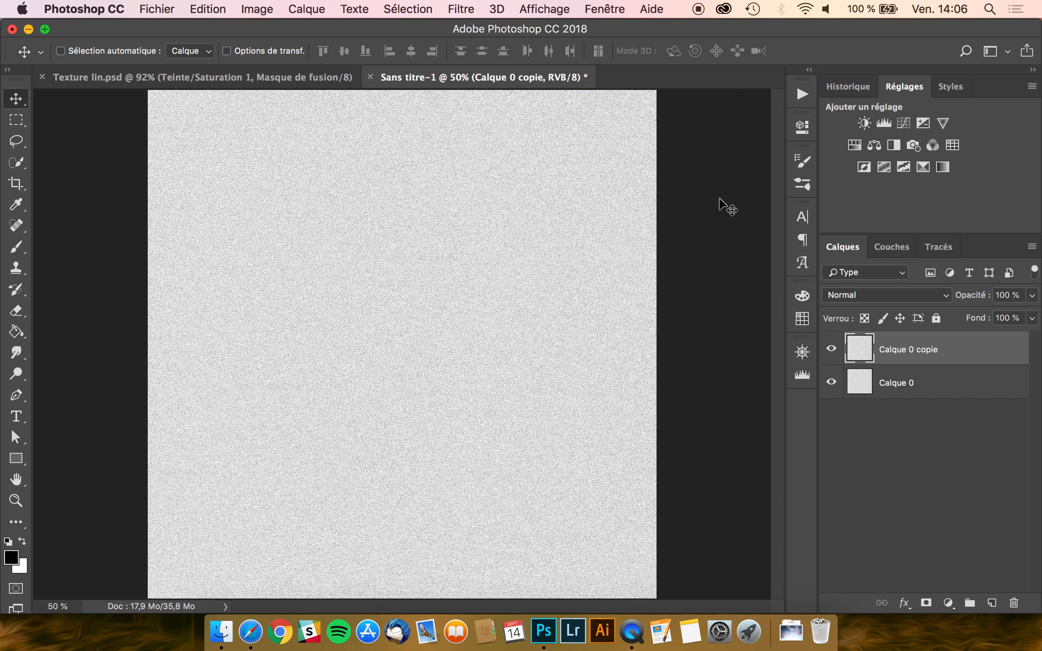
pyautogui.click(832, 348)
pyautogui.click(907, 389)
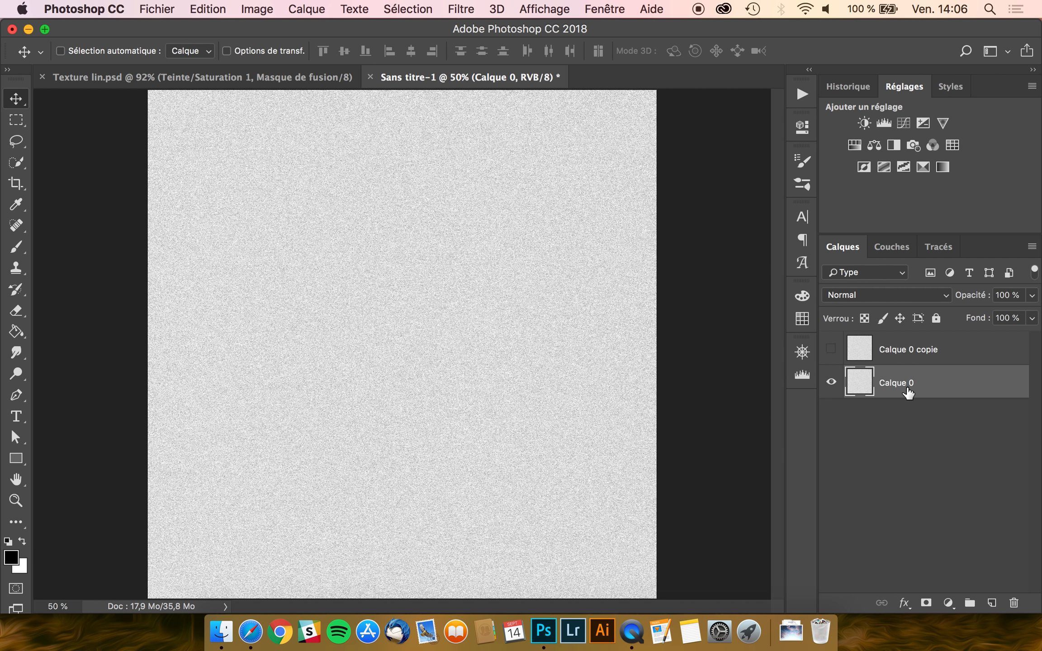
# - Apply a Flou directionnel of angle 0° and distance 100 px to Calque 0
pyautogui.click(461, 11)
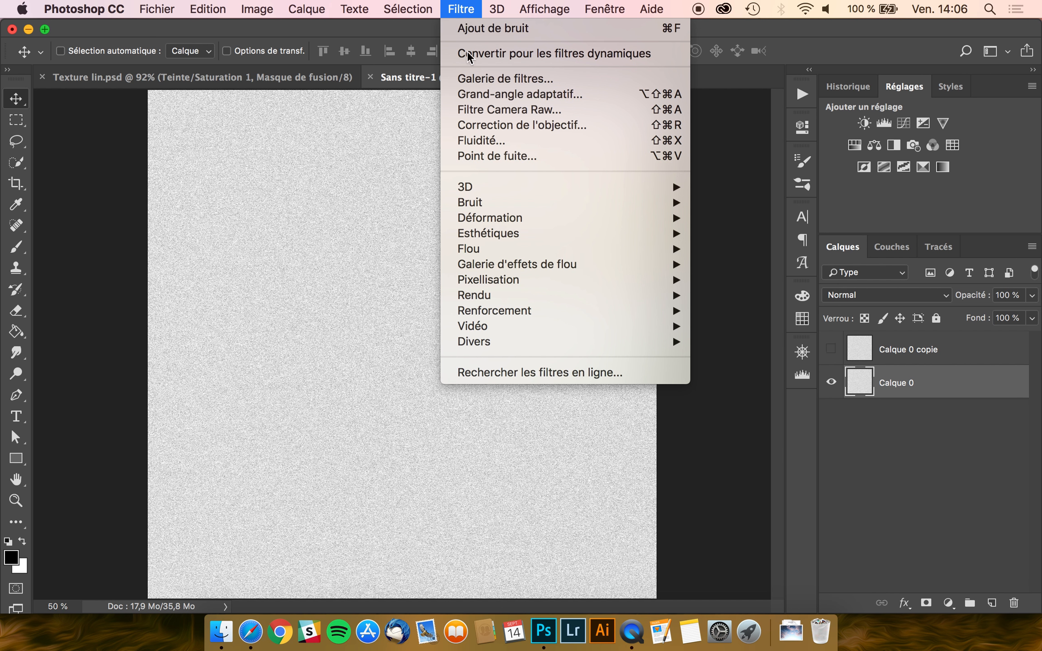
pyautogui.moveTo(478, 251)
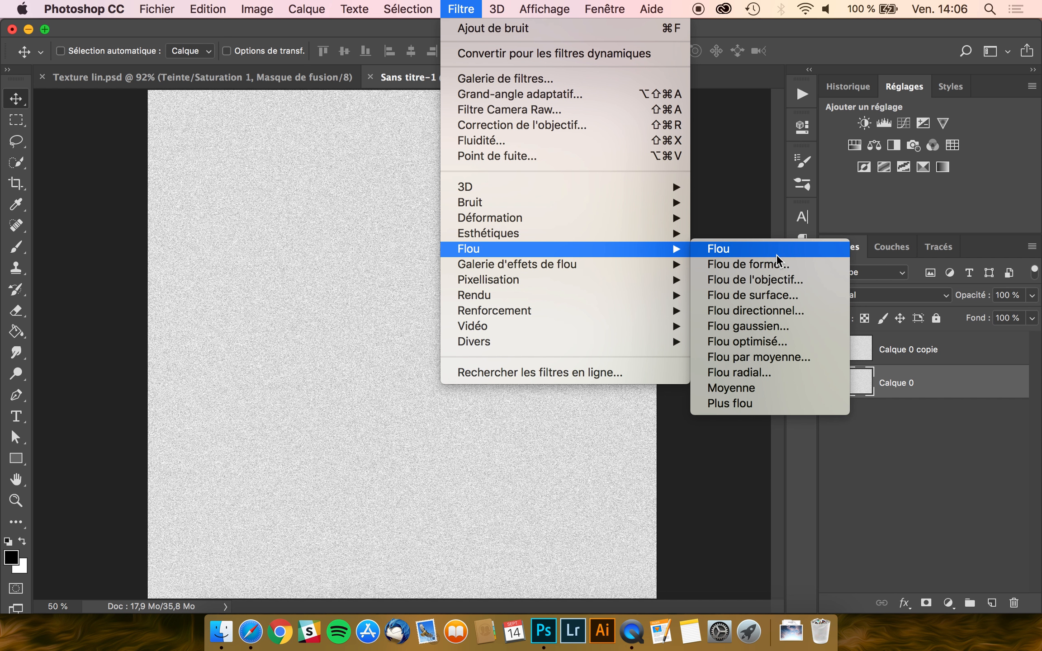
pyautogui.click(762, 319)
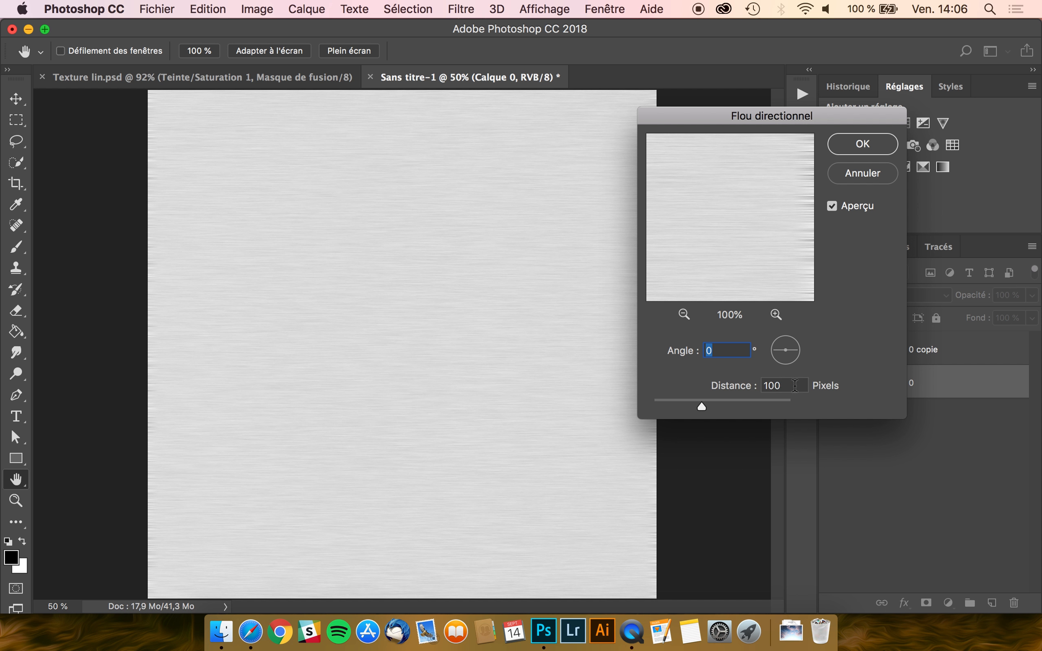
pyautogui.doubleClick(777, 385)
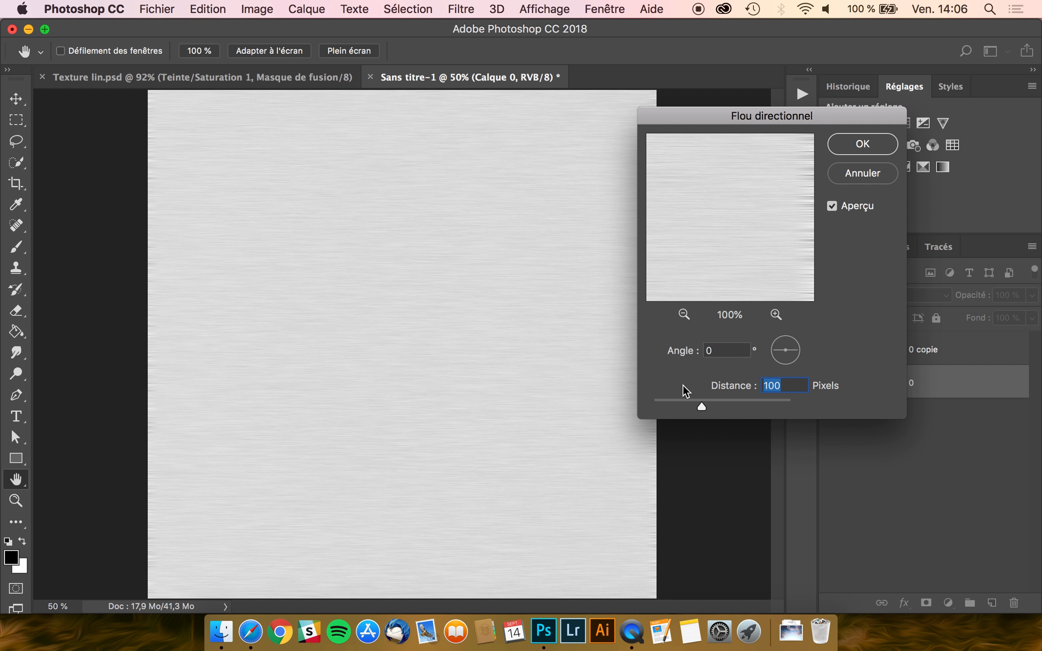
pyautogui.click(861, 145)
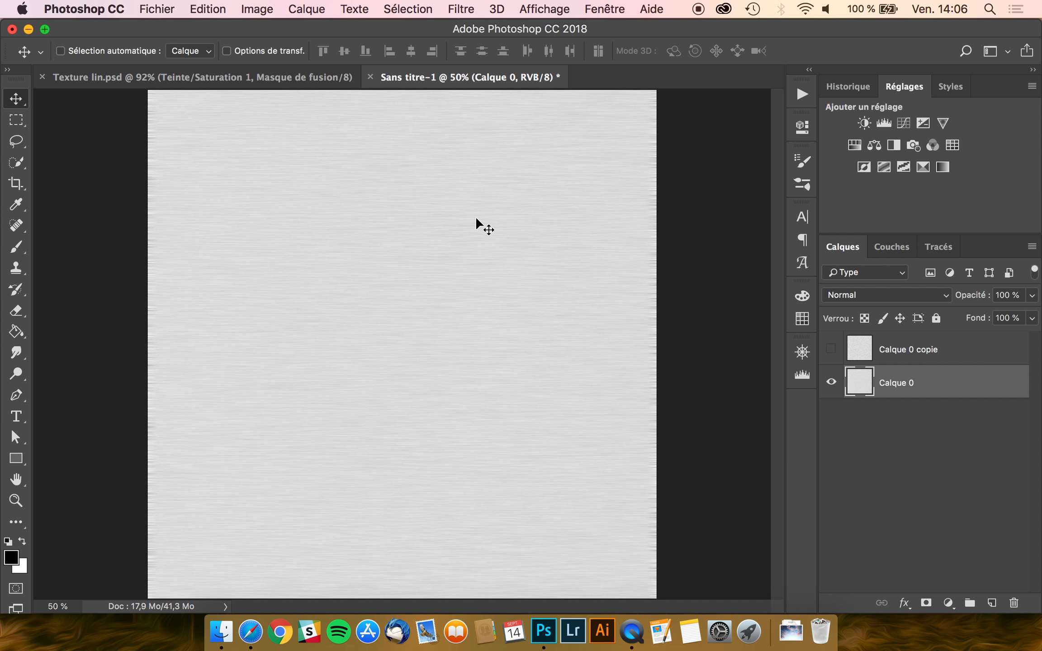
pyautogui.scroll(-1, 483, 213)
# - Widen Calque 0 to about 102.84% by stretching both side edges outward
pyautogui.press('super+t')
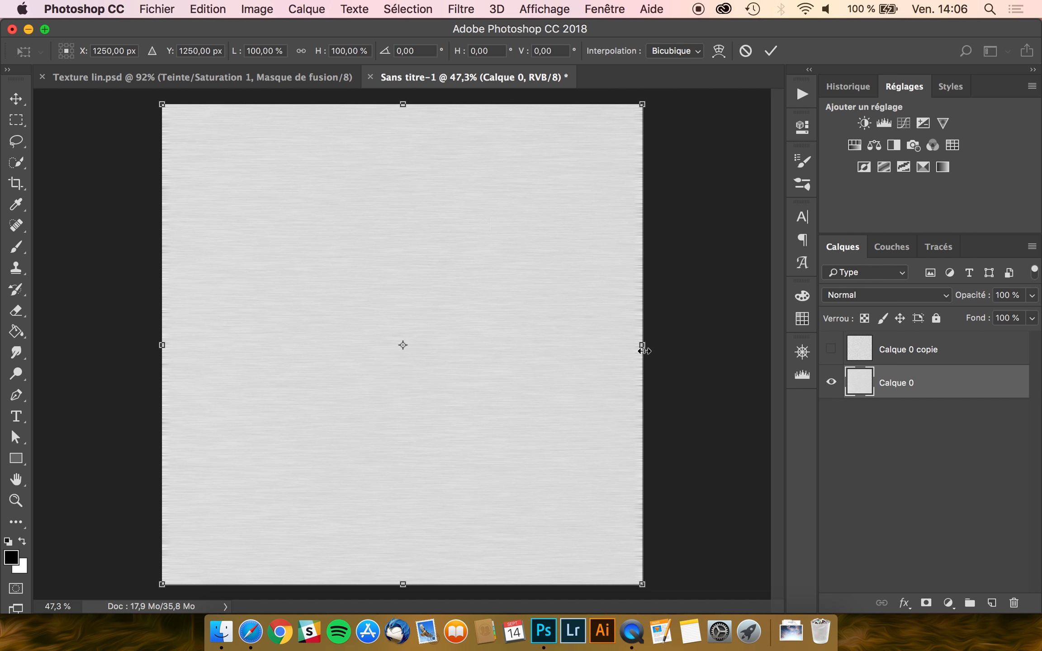
pyautogui.scroll(3, 647, 339)
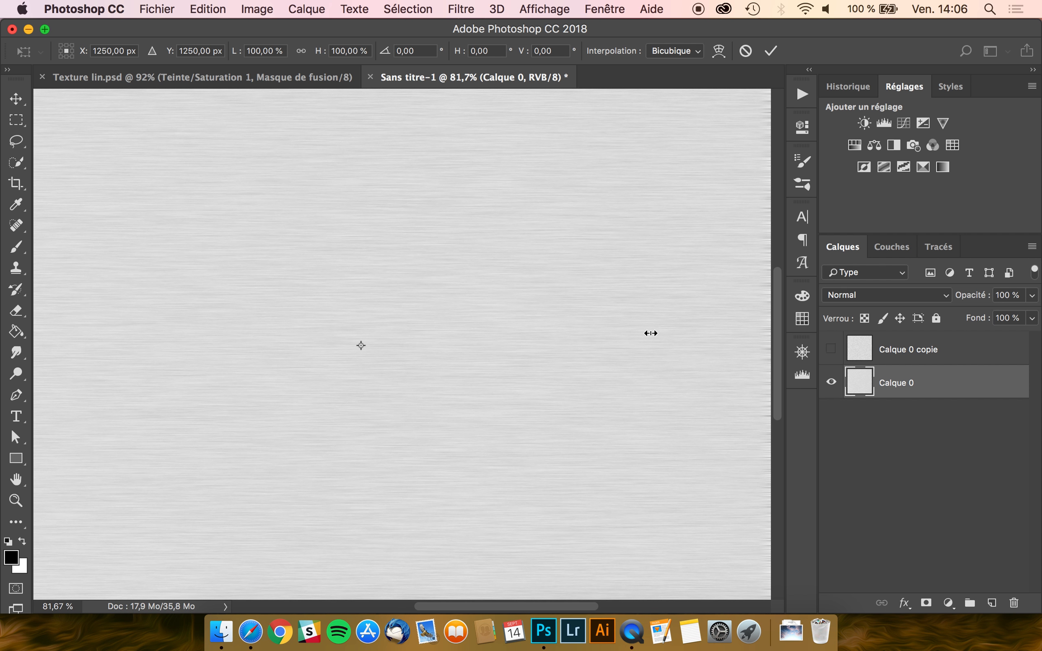
pyautogui.hscroll(3, 650, 333)
pyautogui.hscroll(3, 650, 334)
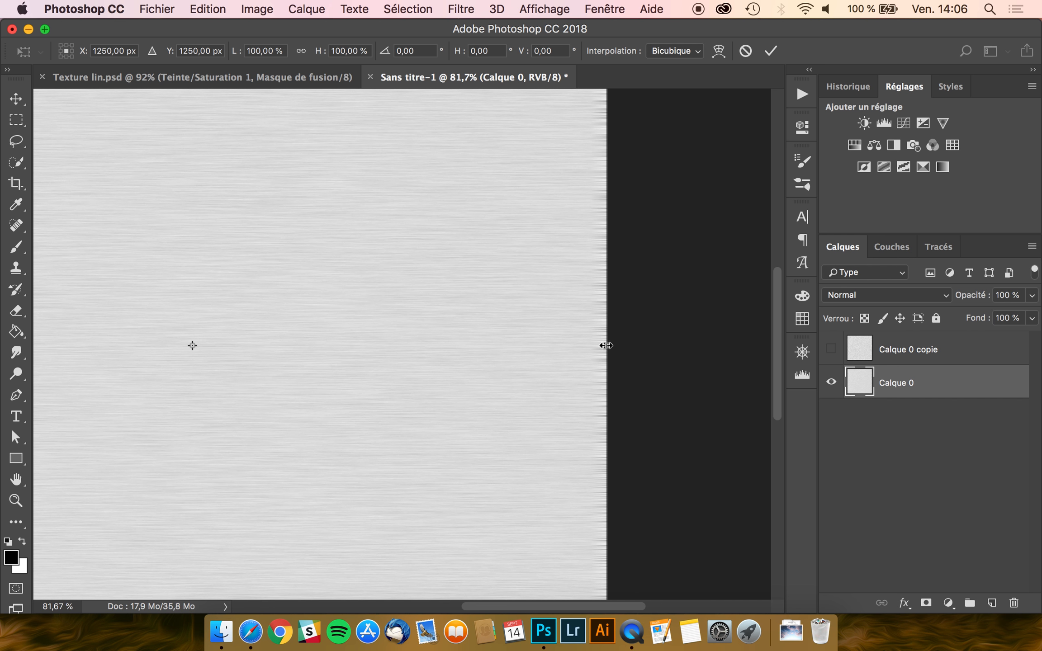
pyautogui.moveTo(606, 345); pyautogui.dragTo(630, 346)
pyautogui.scroll(-3, 474, 364)
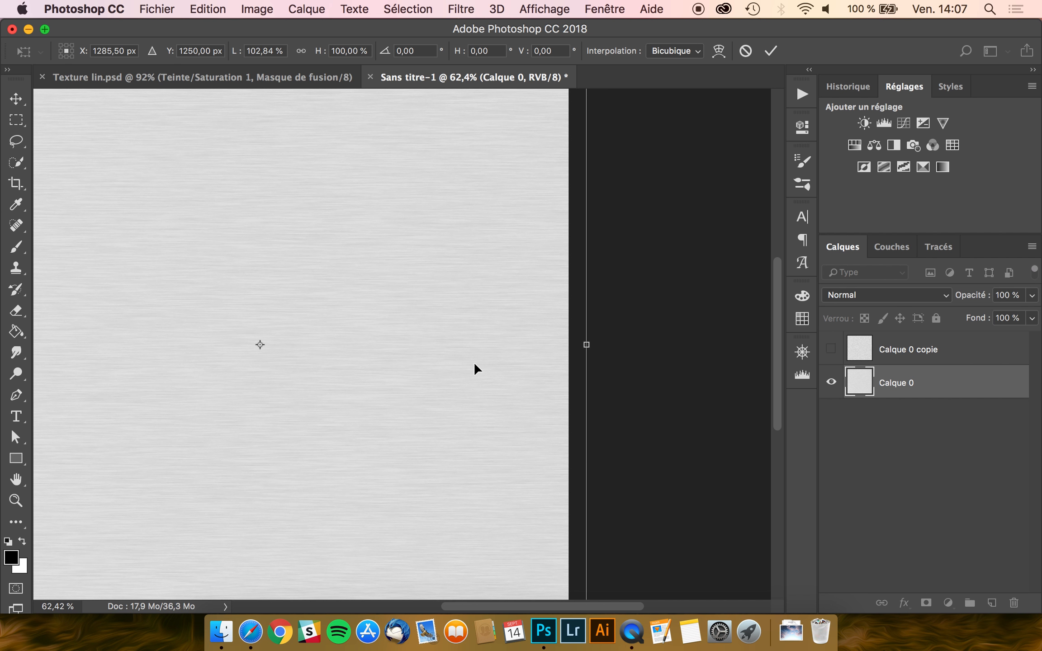
pyautogui.hscroll(-10, 474, 364)
pyautogui.moveTo(231, 344); pyautogui.dragTo(218, 348)
pyautogui.press('Return')
pyautogui.press('super+0')
# - Select Calque 0 copie and make it visible again
pyautogui.scroll(-2, 210, 359)
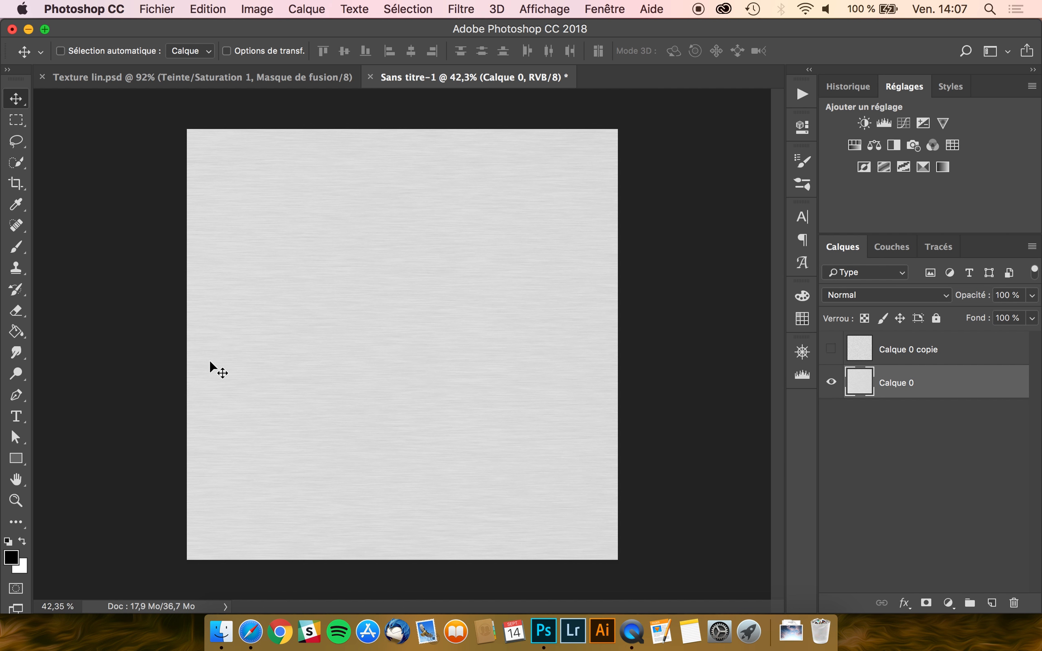
pyautogui.click(923, 357)
pyautogui.click(831, 350)
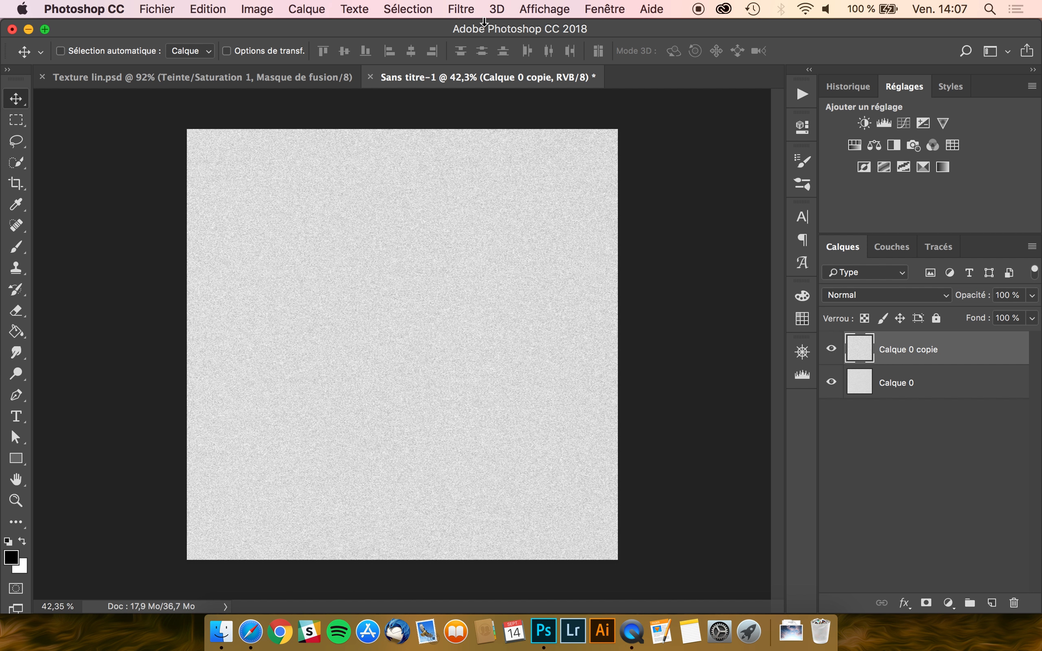
# - Give Calque 0 copie a vertical 90°, 100-pixel motion blur
pyautogui.click(459, 8)
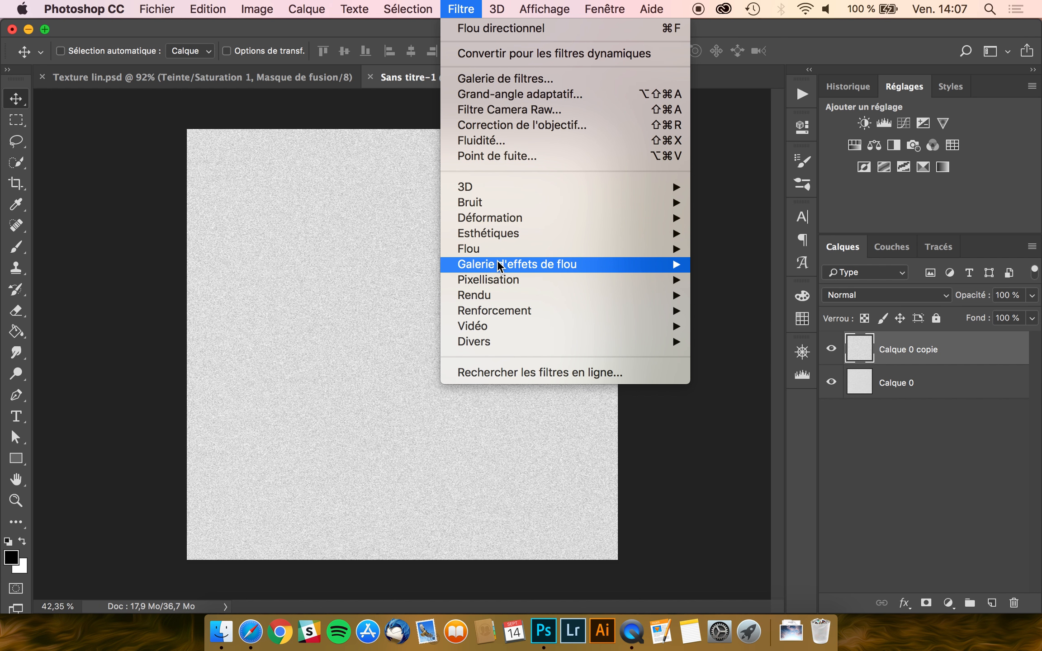
pyautogui.moveTo(525, 248)
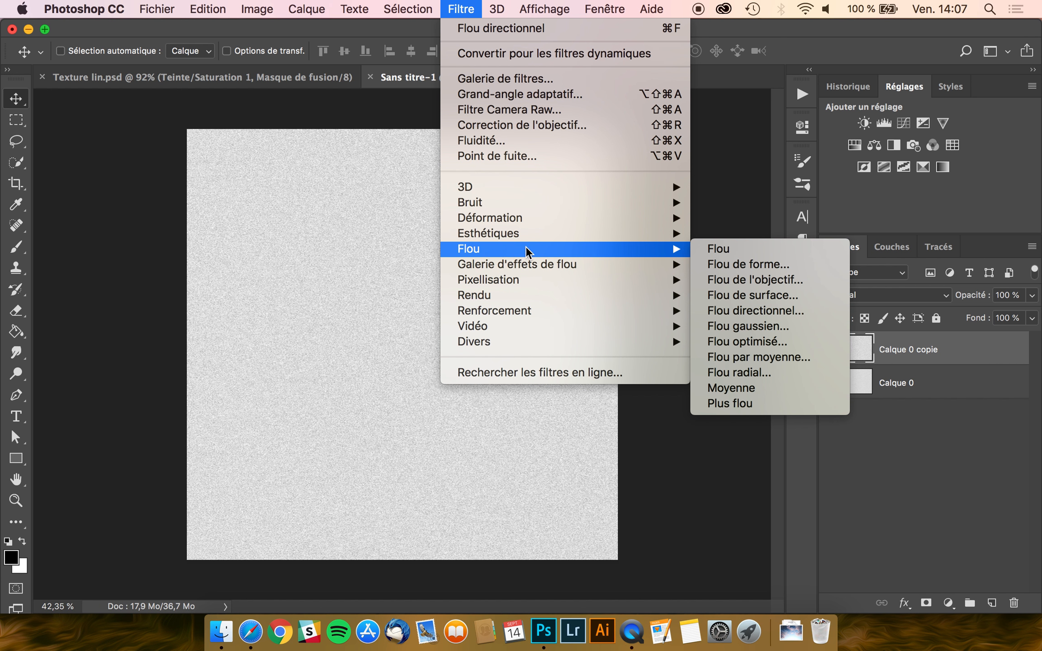
pyautogui.click(773, 319)
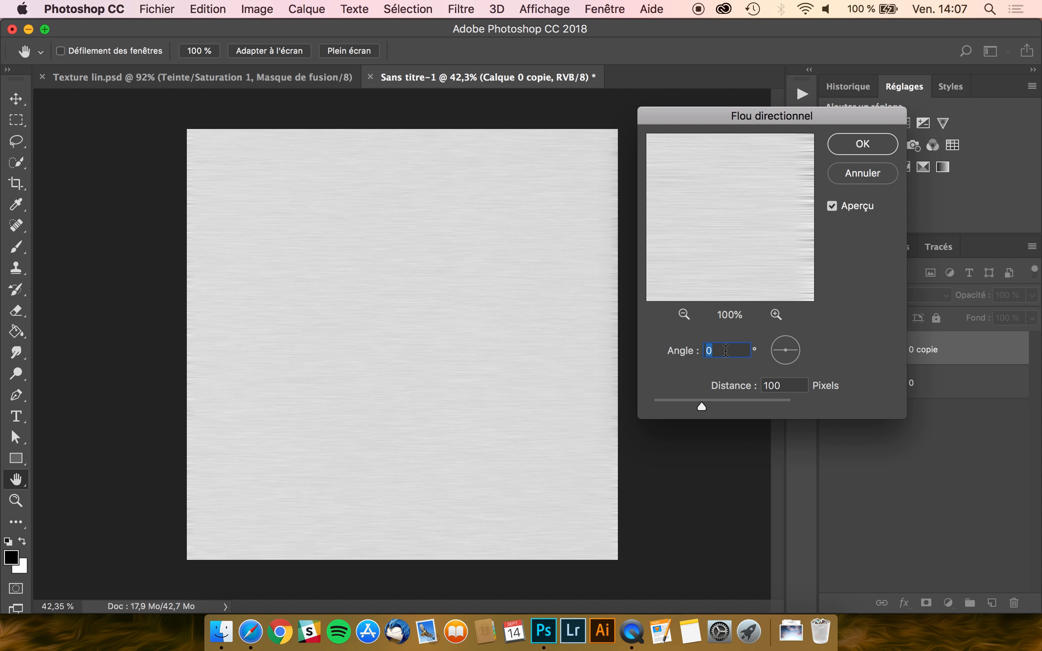
pyautogui.write('90')
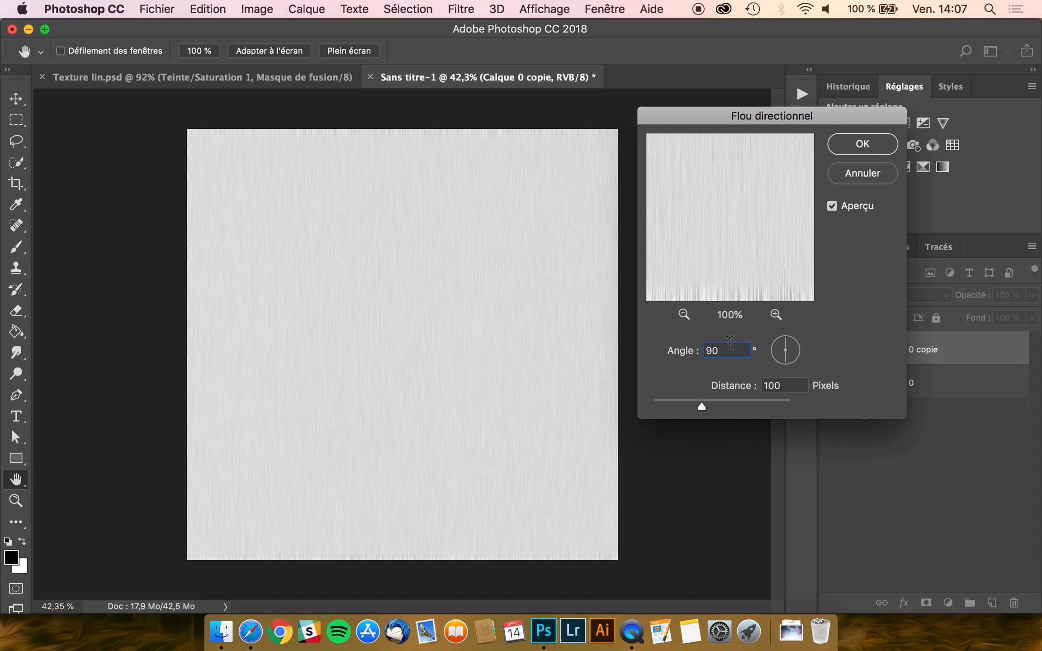
pyautogui.click(862, 145)
# - Stretch Calque 0 copie slightly taller at top and bottom to fill the canvas
pyautogui.press('super+t')
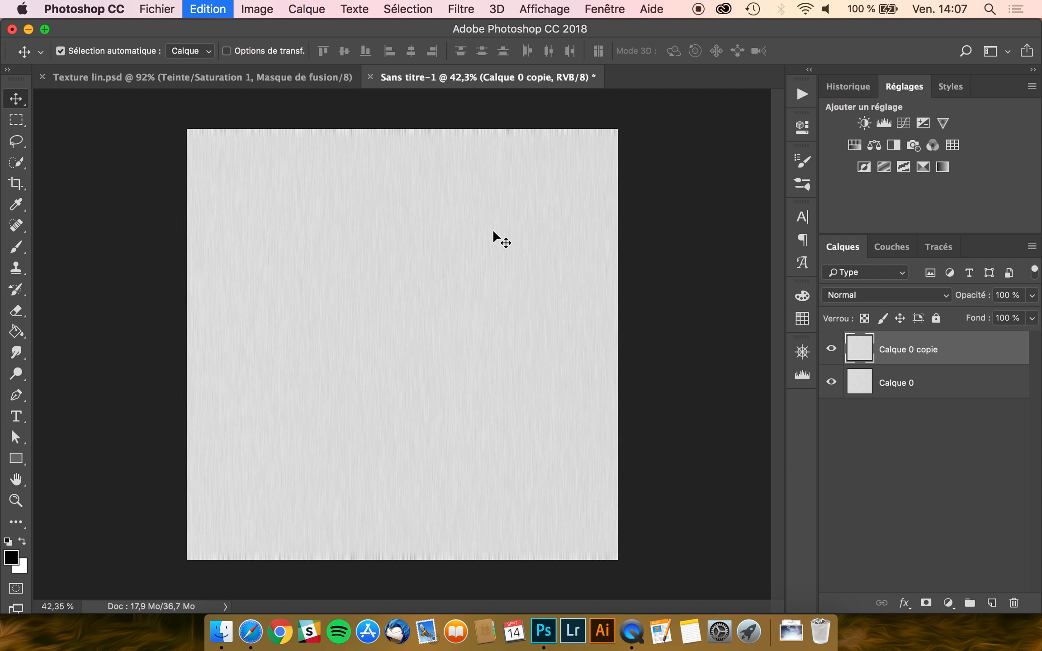
pyautogui.moveTo(403, 129); pyautogui.dragTo(403, 120)
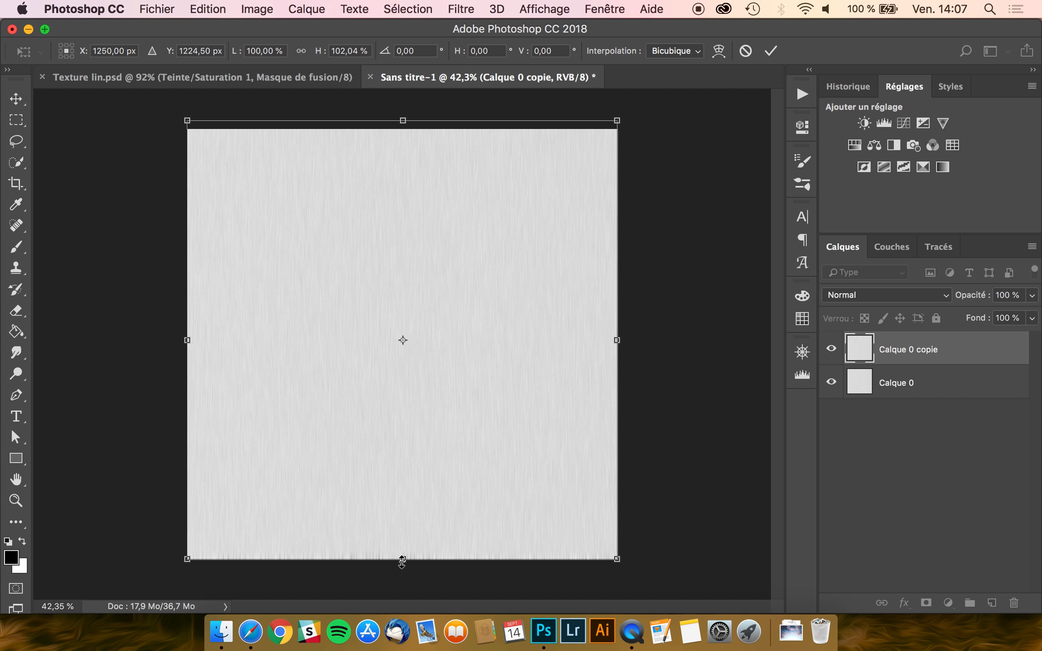
pyautogui.moveTo(402, 559); pyautogui.dragTo(403, 572)
pyautogui.press('Return')
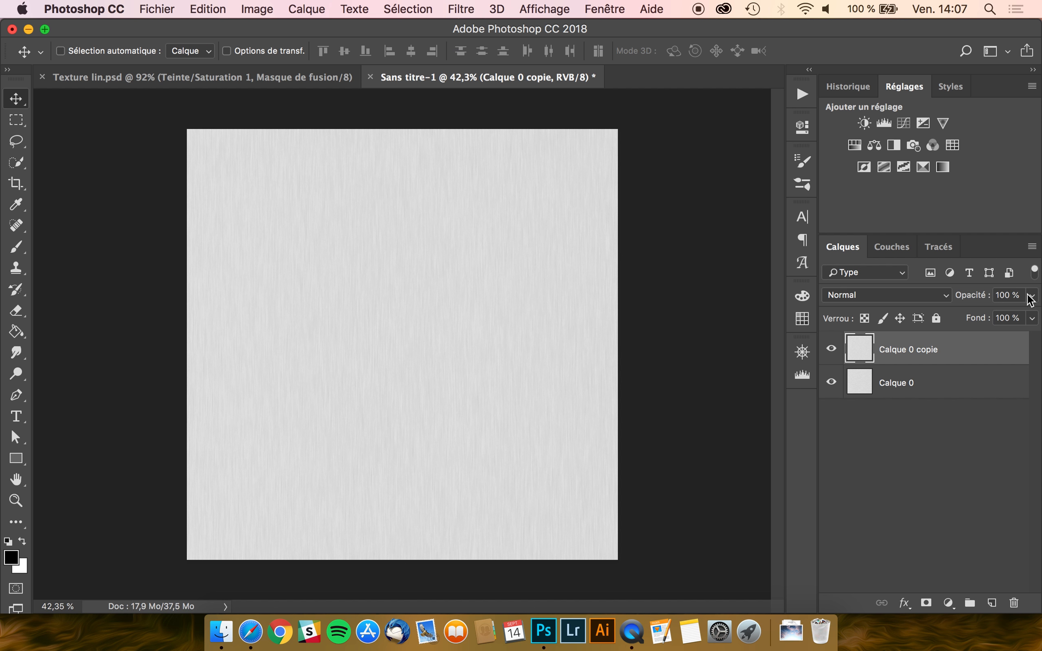
pyautogui.click(1023, 296)
# - Set Calque 0 copie opacity to 5 and add a Levels layer above Calque 0
pyautogui.write('50')
pyautogui.click(954, 388)
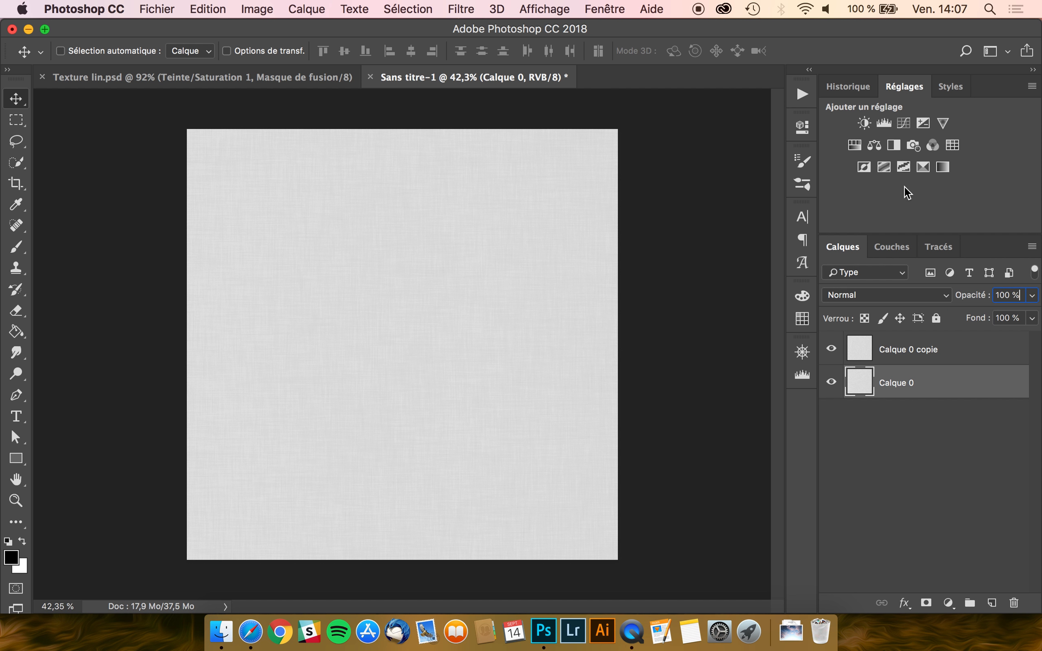
pyautogui.scroll(10, 403, 258)
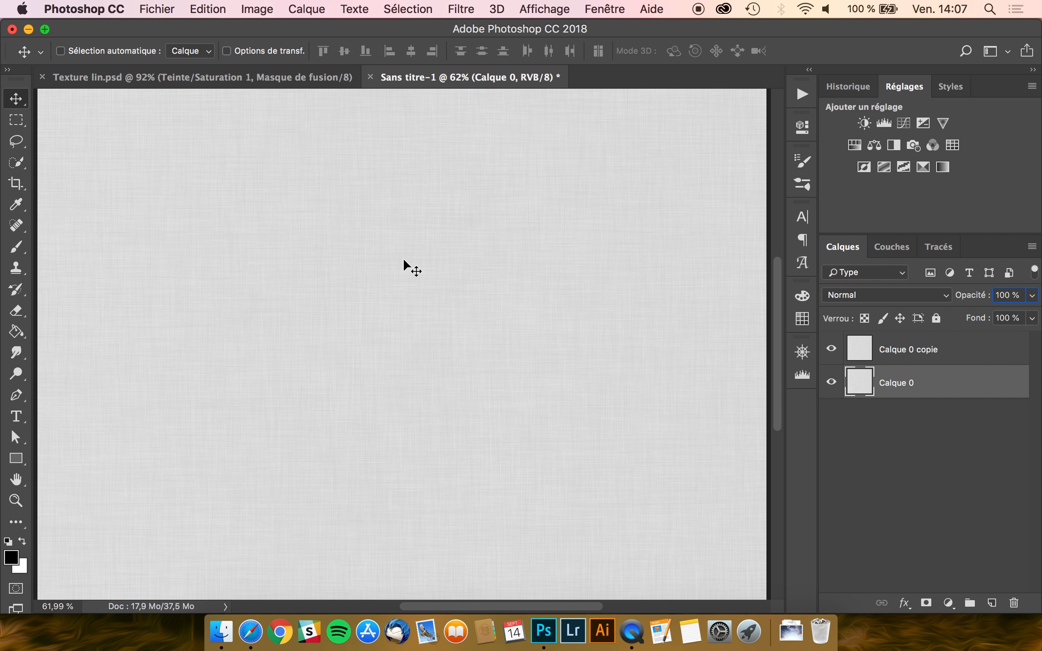
pyautogui.scroll(-10, 403, 258)
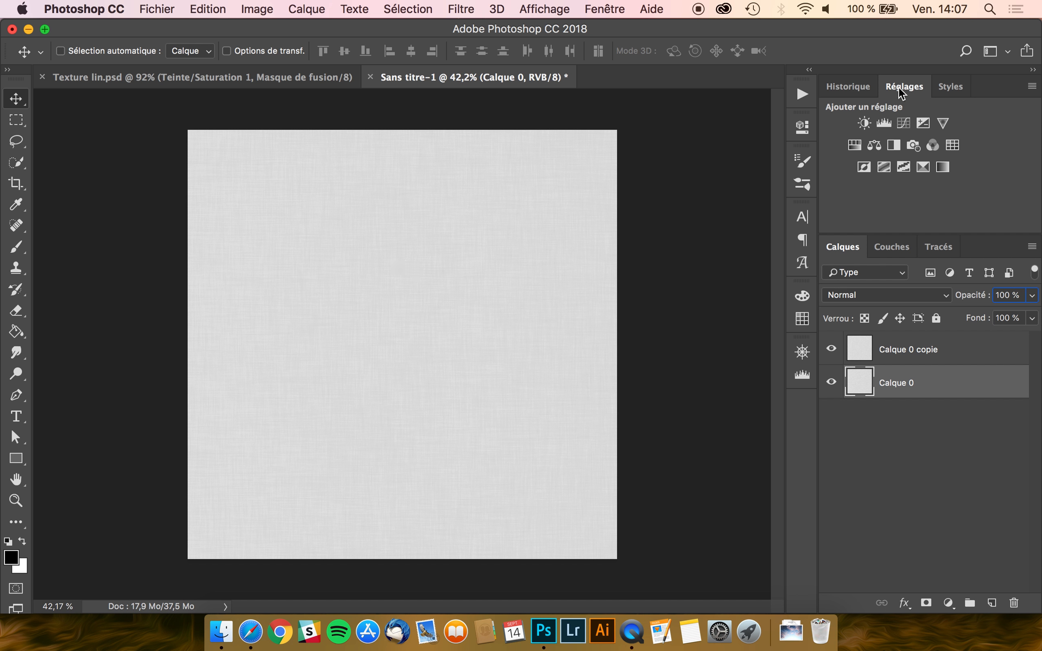
pyautogui.click(607, 8)
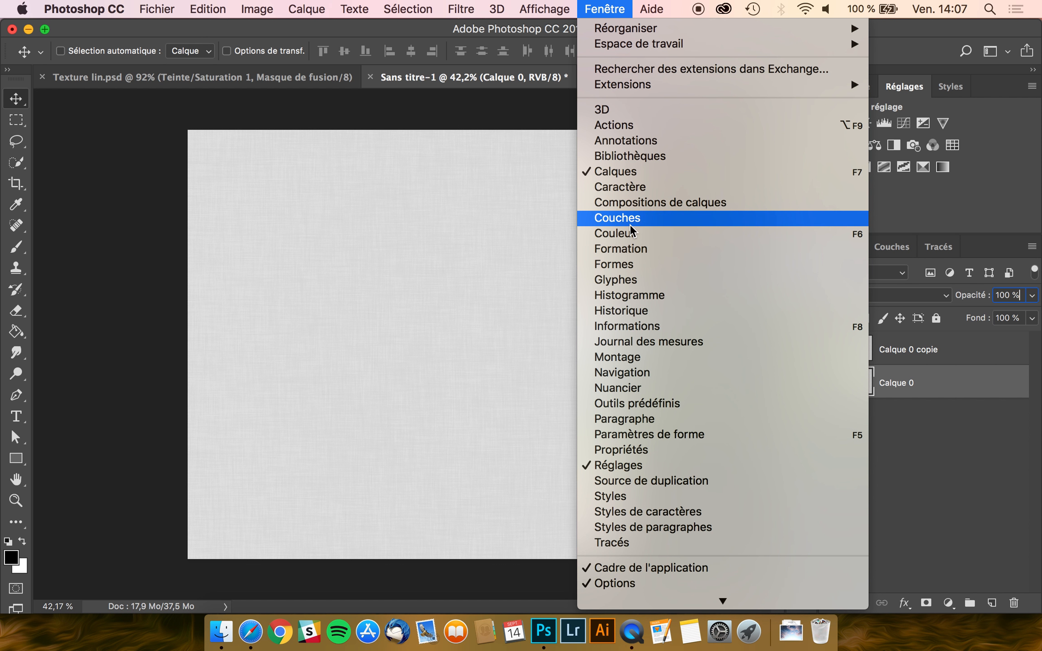
pyautogui.click(597, 4)
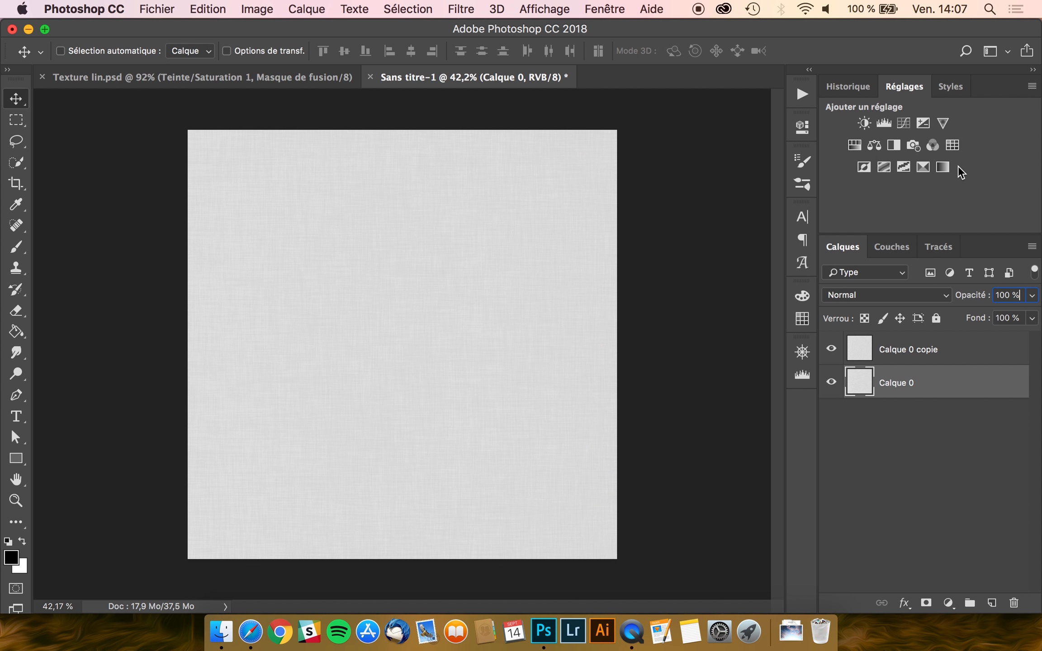
pyautogui.click(884, 124)
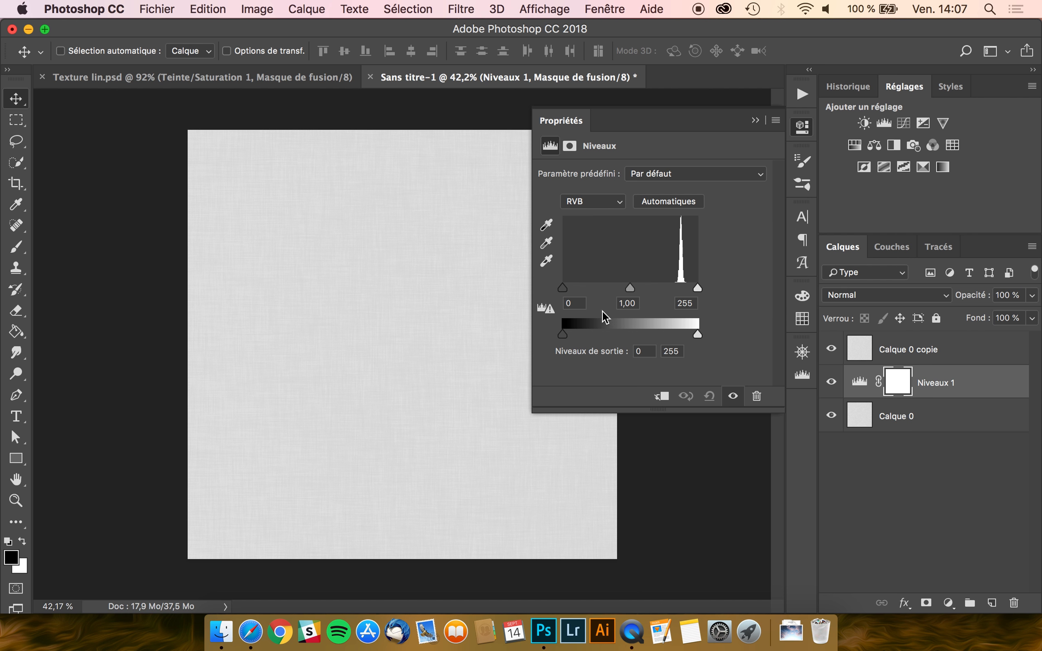
# - Raise the Niveaux 1 black point to 203
pyautogui.moveTo(562, 289); pyautogui.dragTo(690, 288)
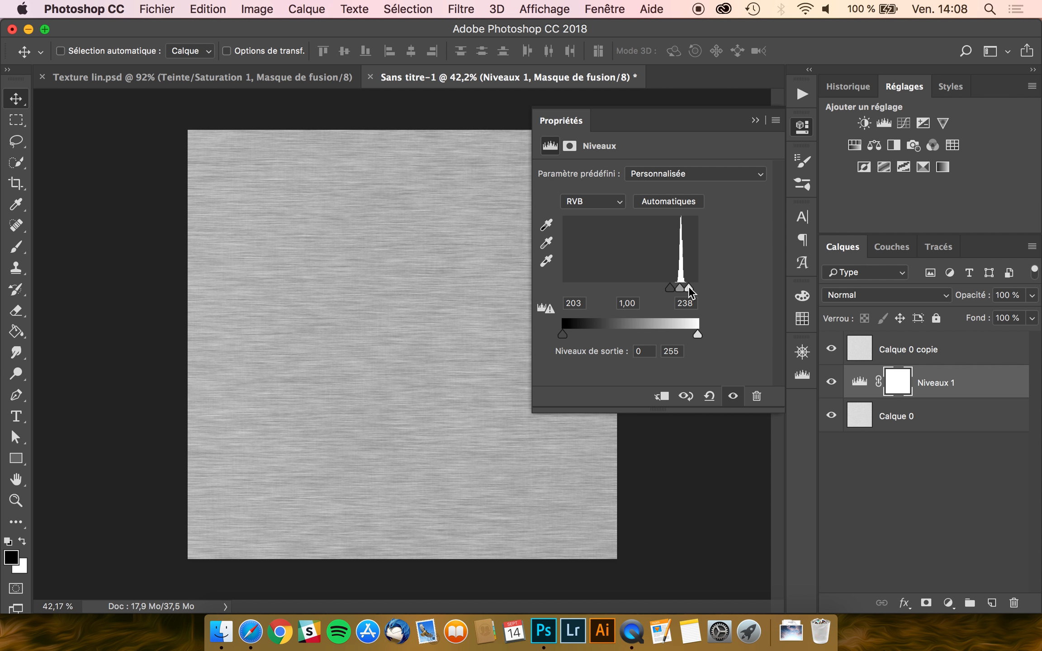
pyautogui.click(564, 127)
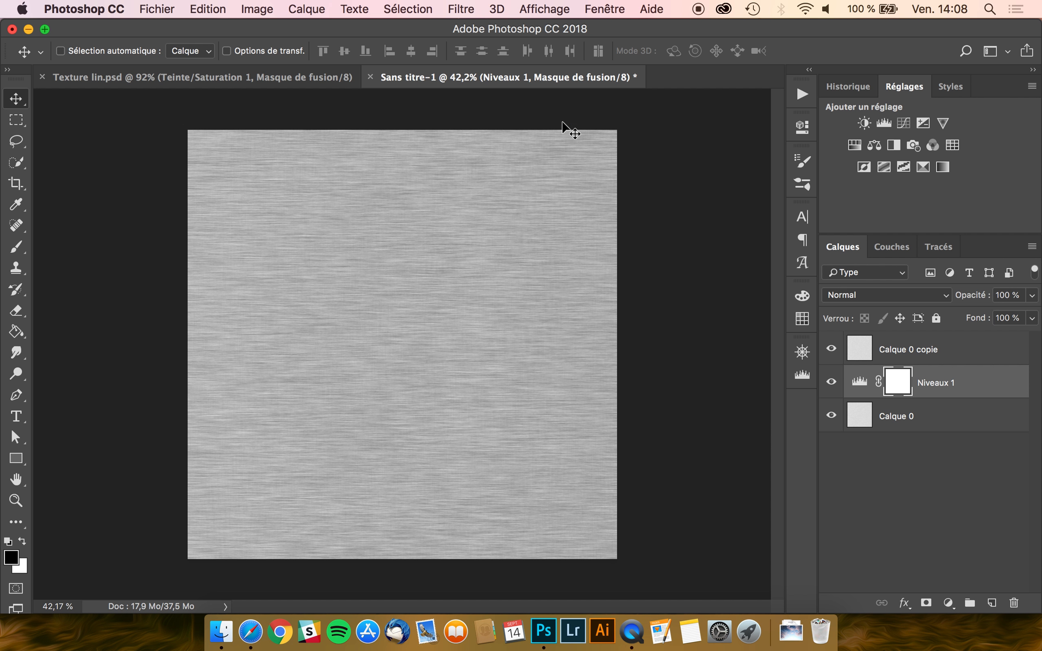
pyautogui.click(844, 380)
# - Duplicate Niveaux 1, move the copy above Calque 0 copie, and clip it there
pyautogui.press('super+j')
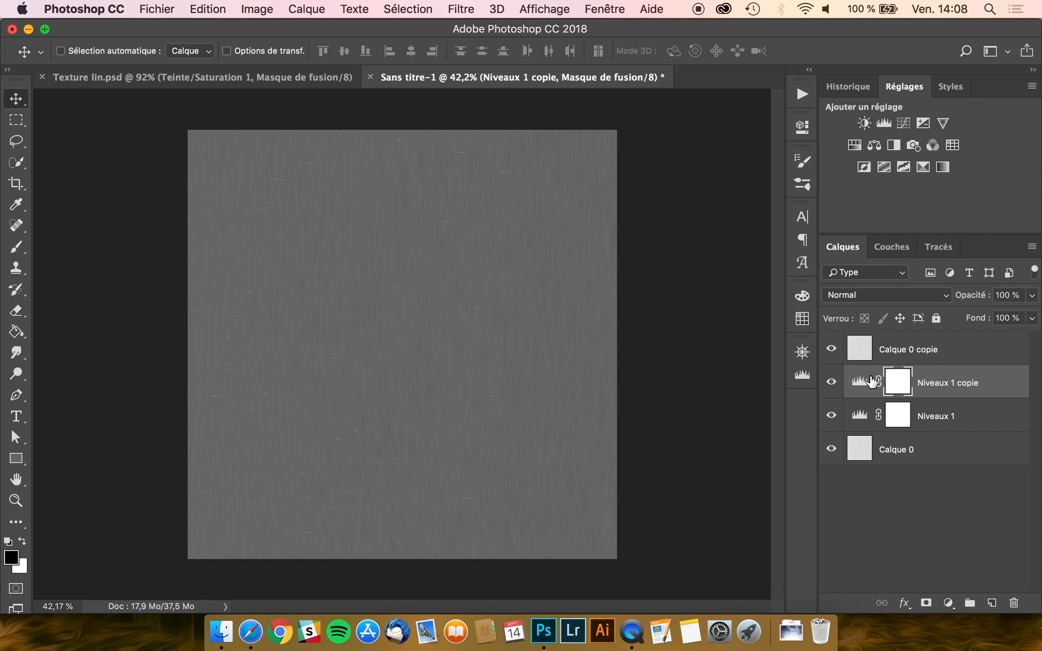
pyautogui.moveTo(953, 391); pyautogui.dragTo(952, 349)
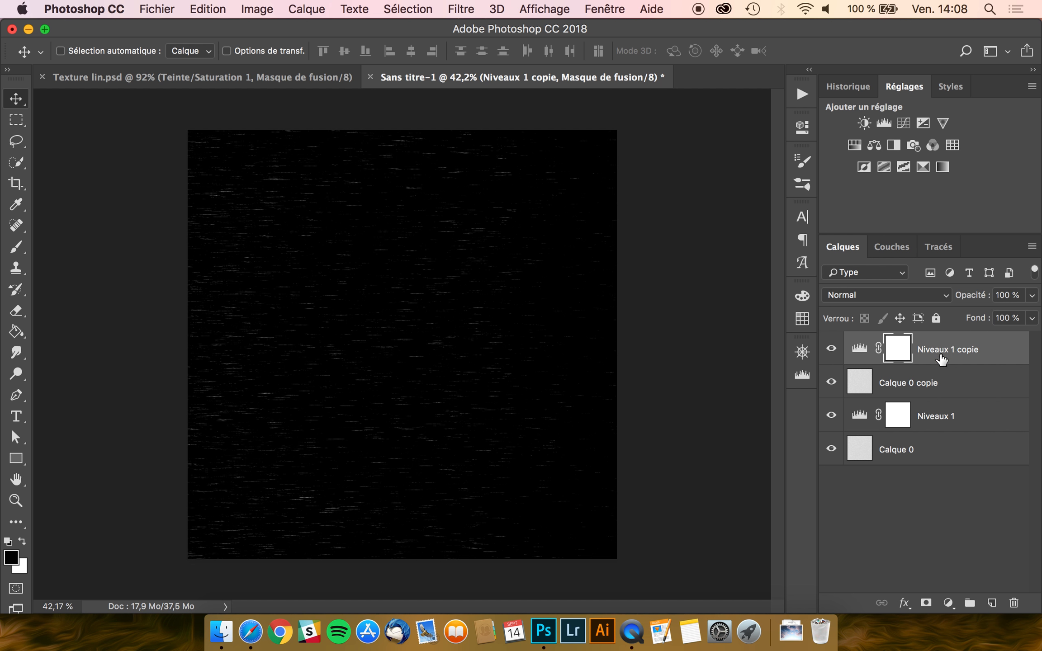
pyautogui.rightClick(941, 357)
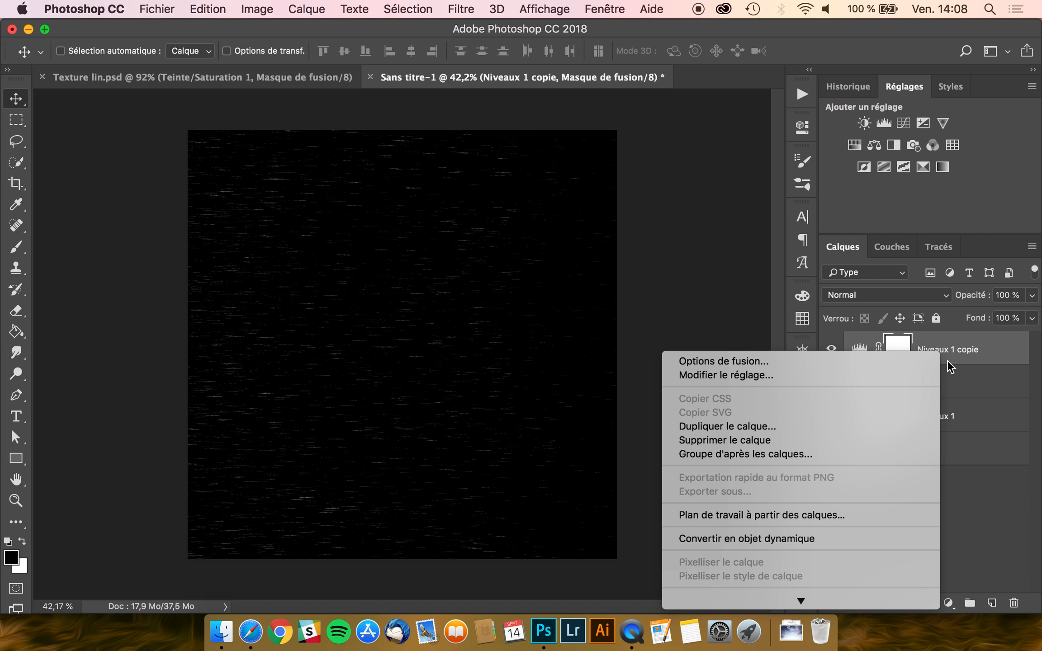
pyautogui.scroll(-5, 898, 384)
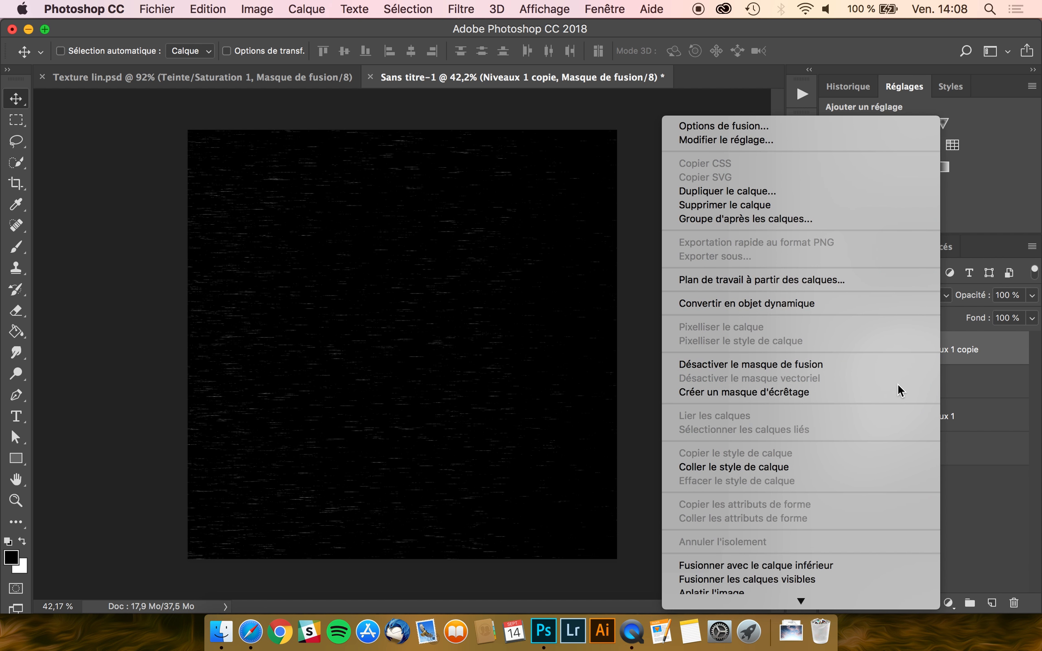
pyautogui.click(760, 392)
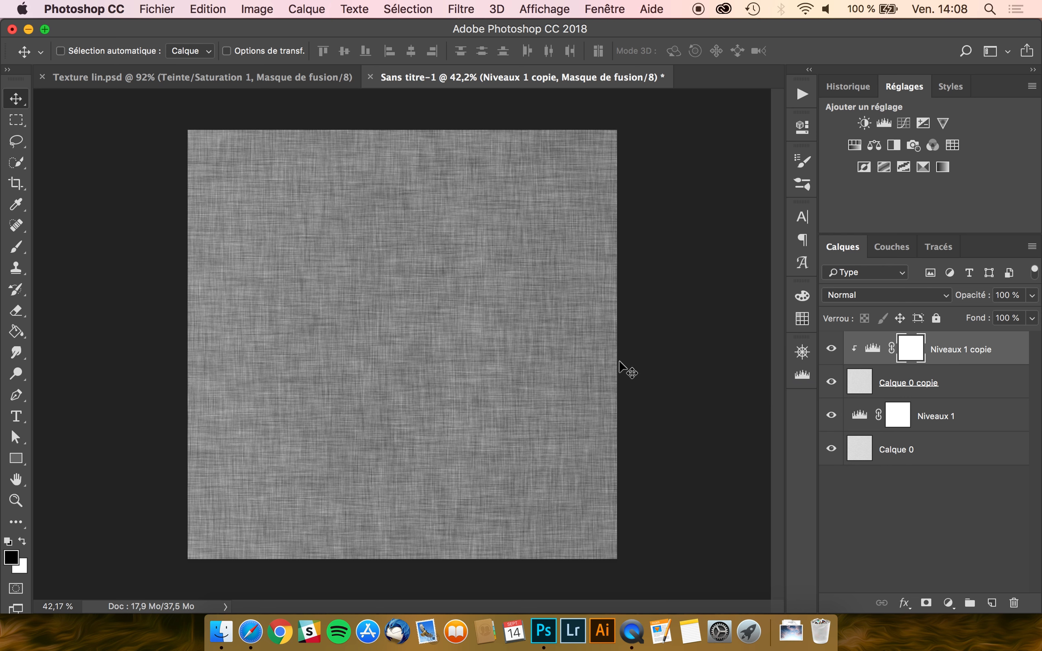
# - Set Niveaux 1 copie input levels to 197 and 227
pyautogui.click(873, 351)
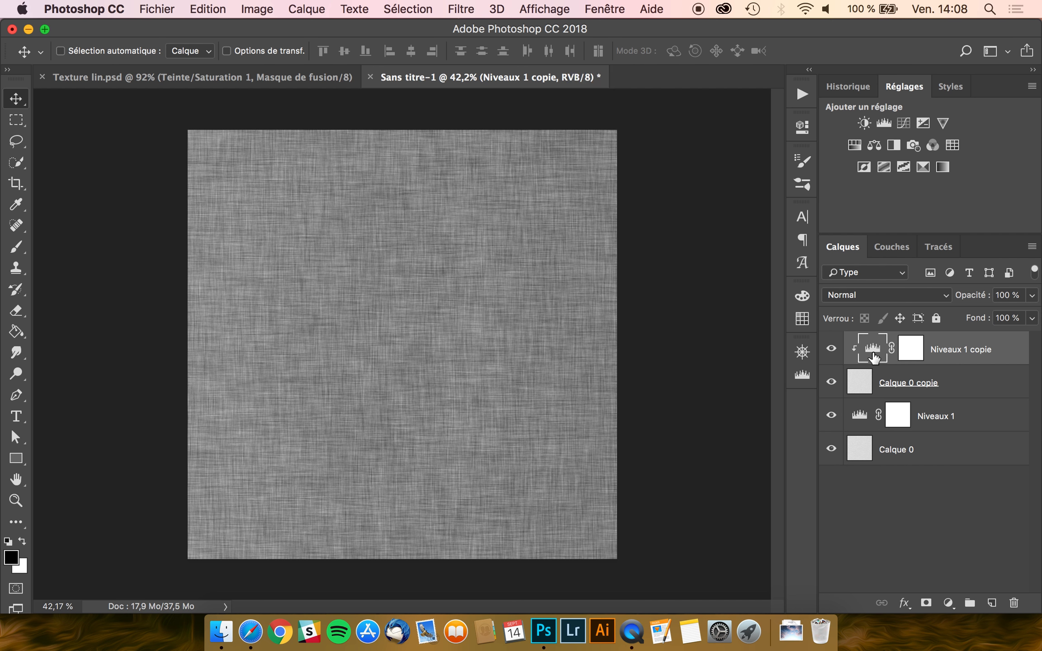
pyautogui.doubleClick(872, 352)
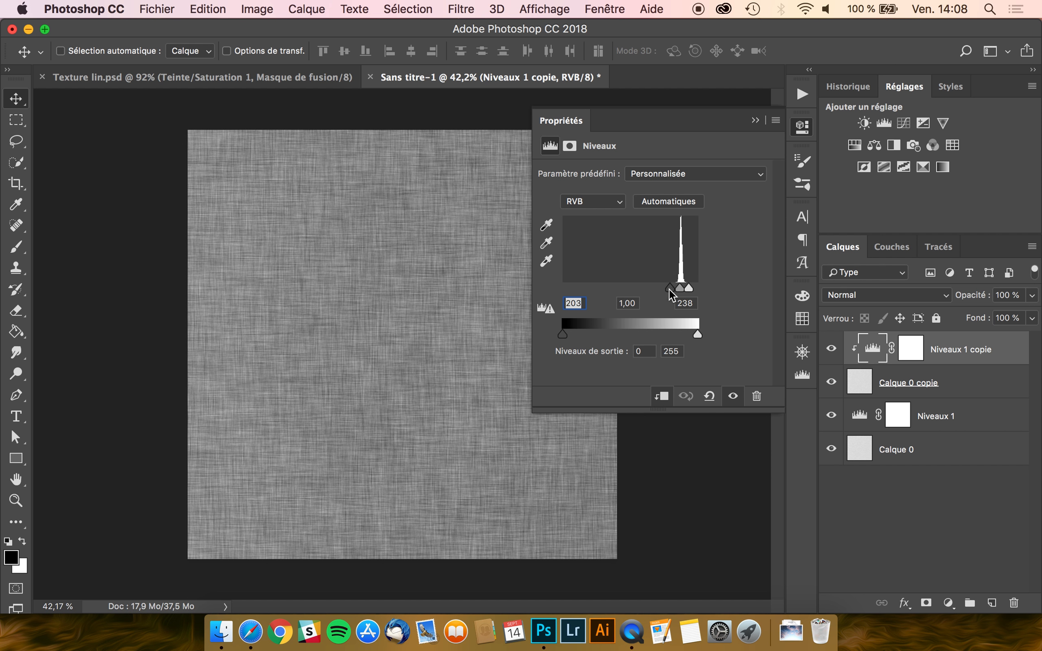
pyautogui.moveTo(671, 290); pyautogui.dragTo(683, 288)
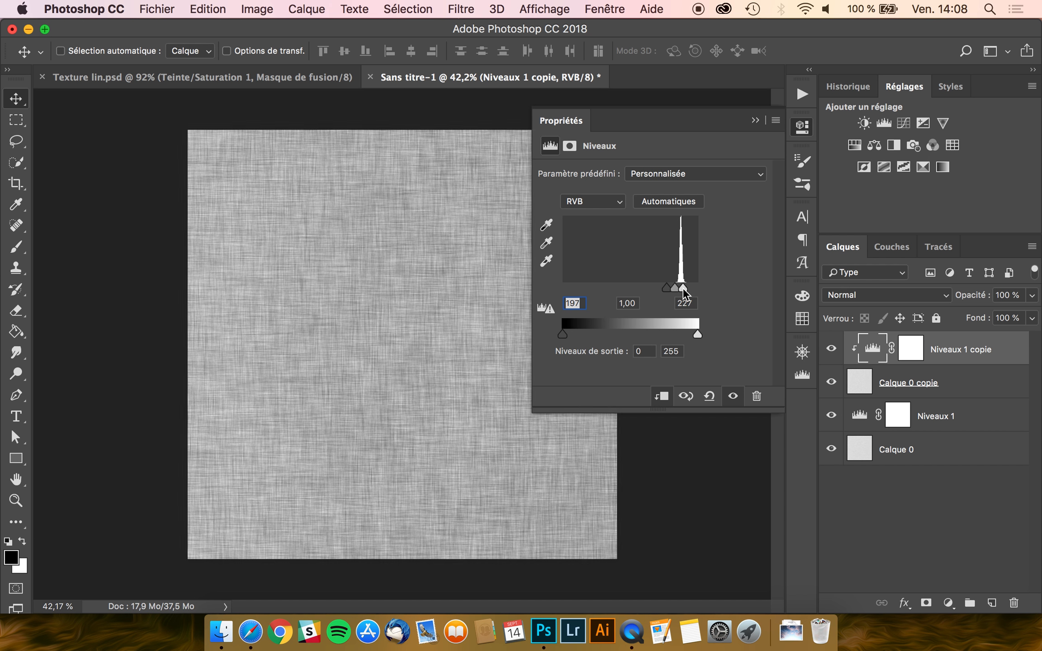
pyautogui.click(568, 129)
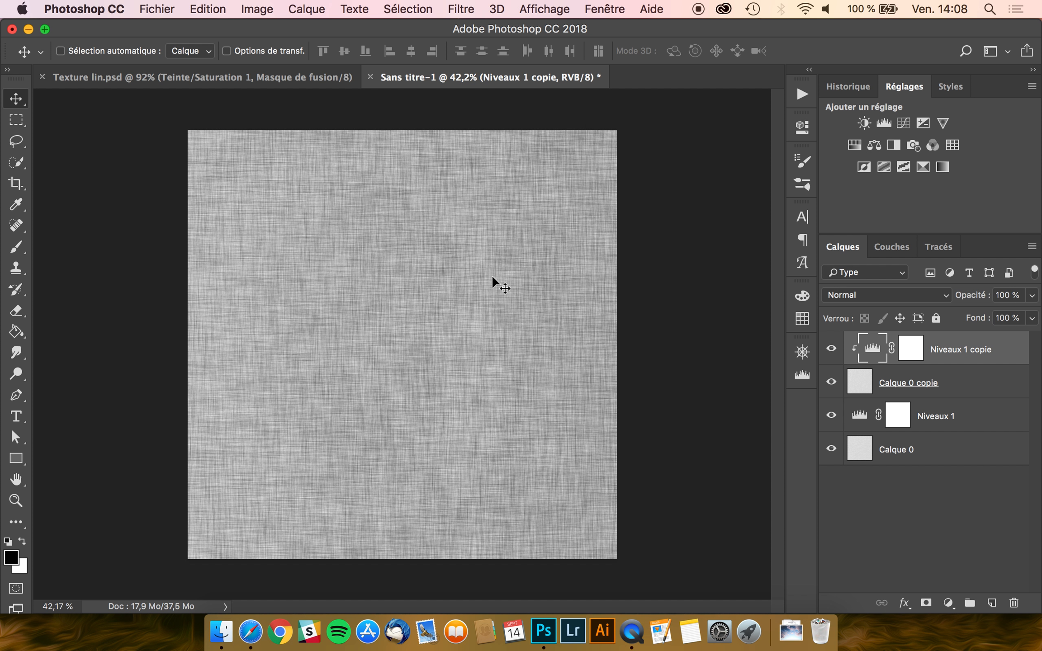
pyautogui.scroll(1, 473, 331)
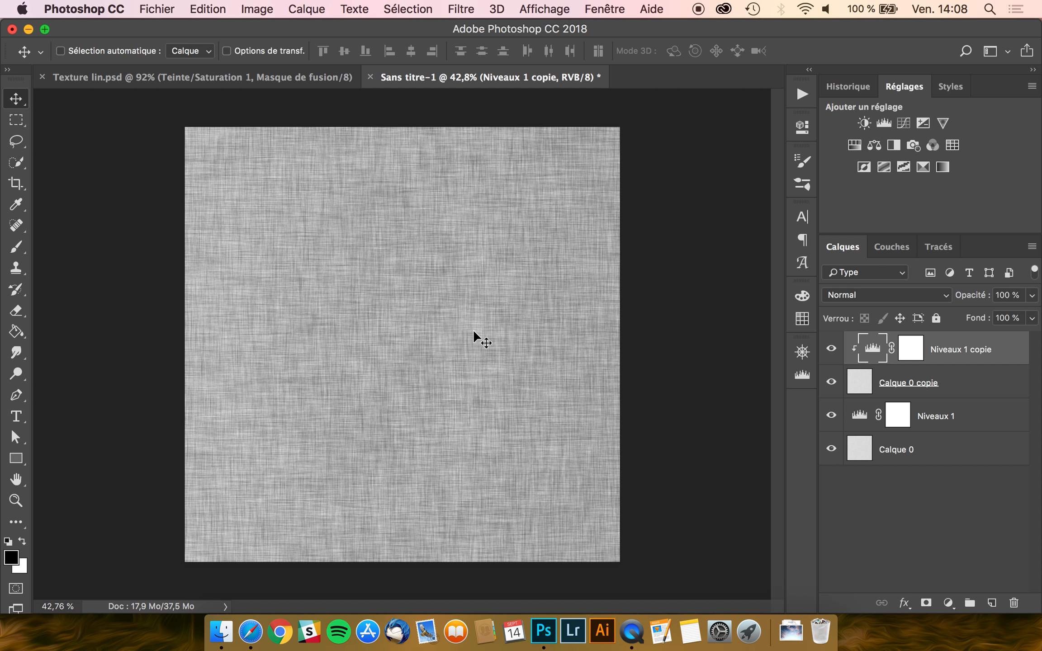
# - Make Niveaux 1 a clipping mask on Calque 0, then select Niveaux 1 copie
pyautogui.click(897, 429)
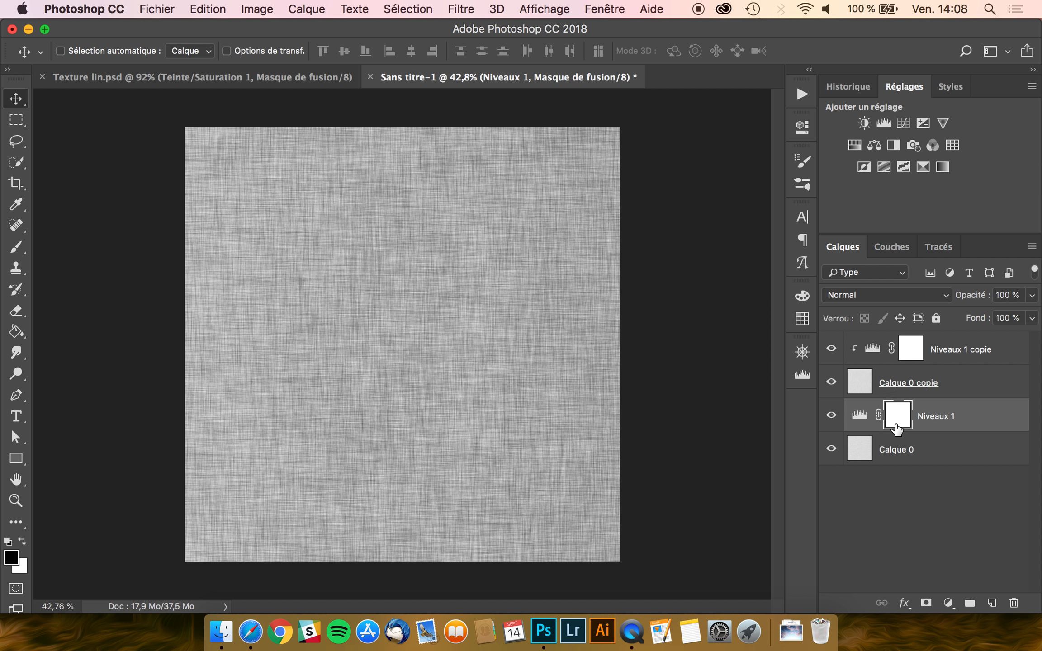
pyautogui.rightClick(944, 425)
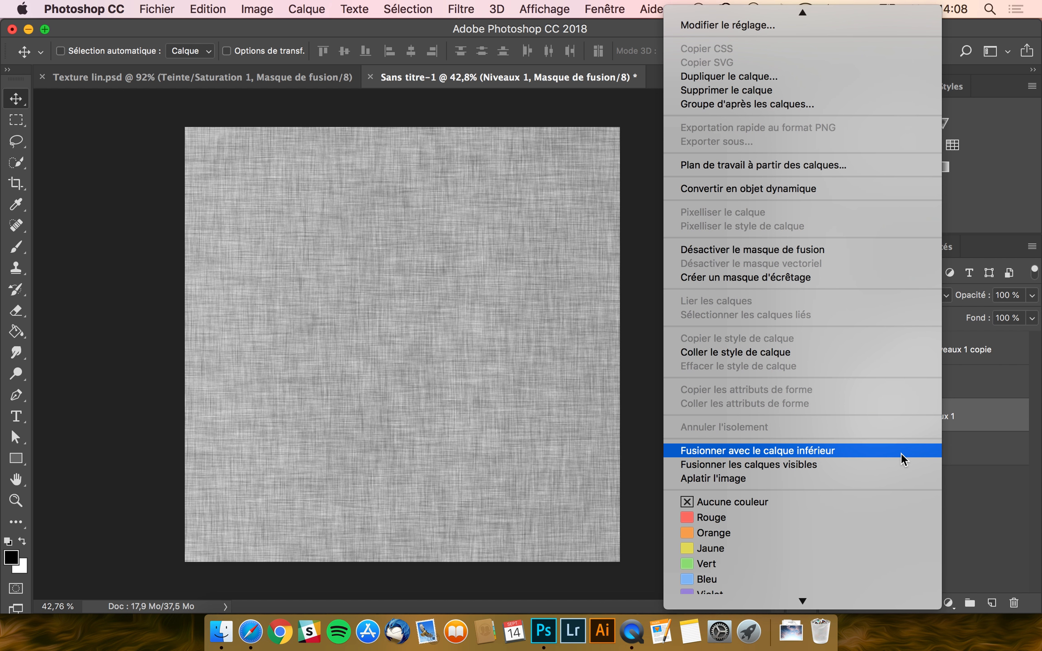
pyautogui.click(780, 277)
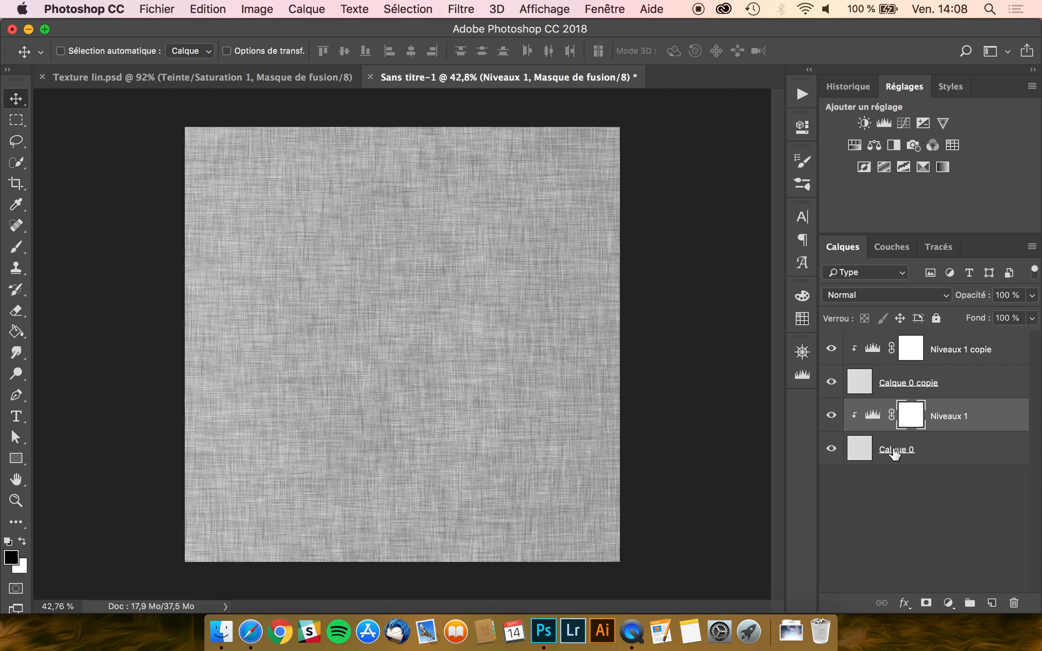
pyautogui.click(934, 351)
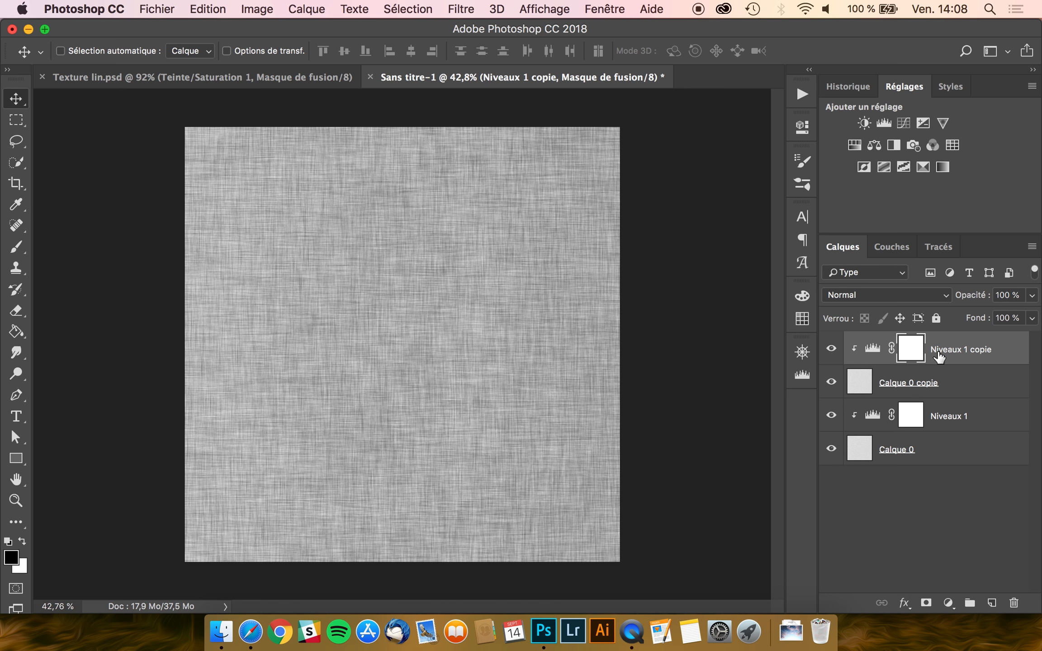
# - Add a colorized Teinte/Saturation layer with hue 206 and saturation 34
pyautogui.click(854, 145)
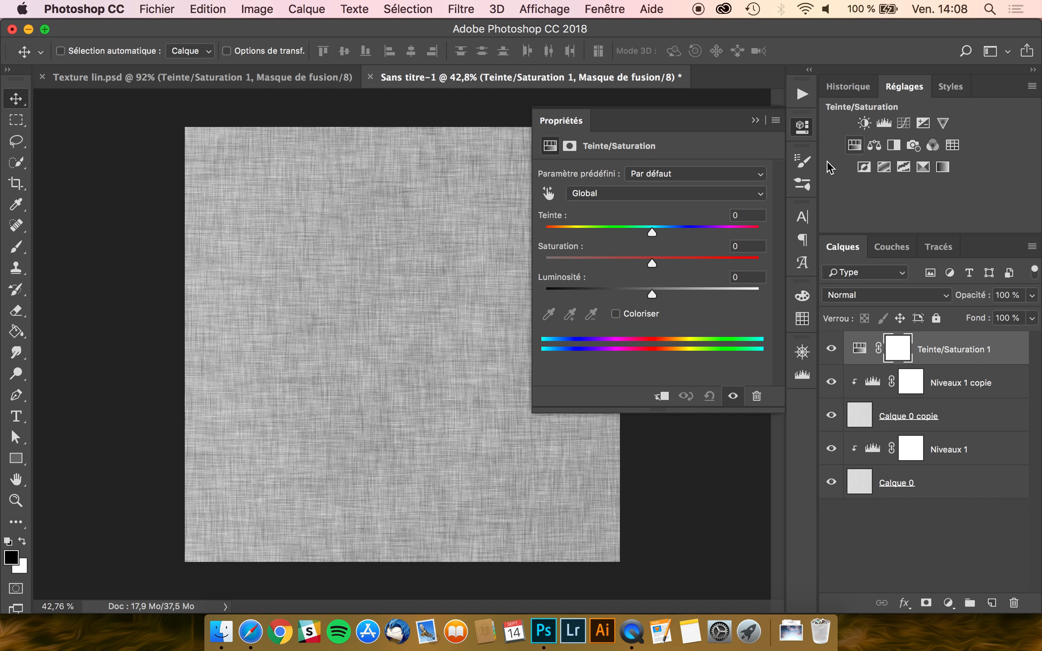
pyautogui.click(616, 313)
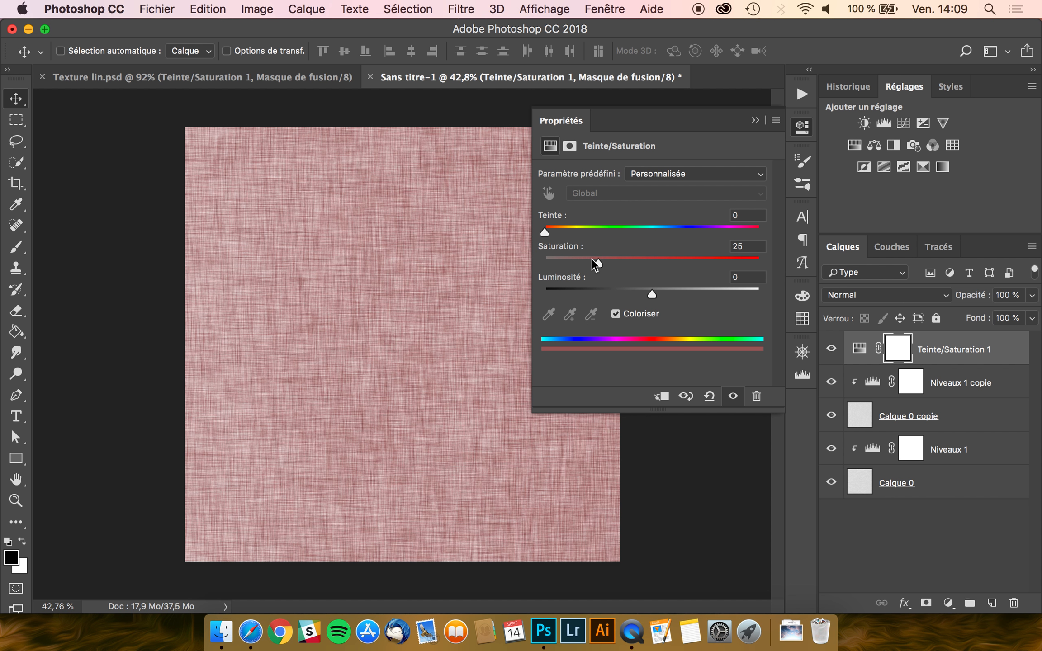
pyautogui.moveTo(543, 233); pyautogui.dragTo(667, 233)
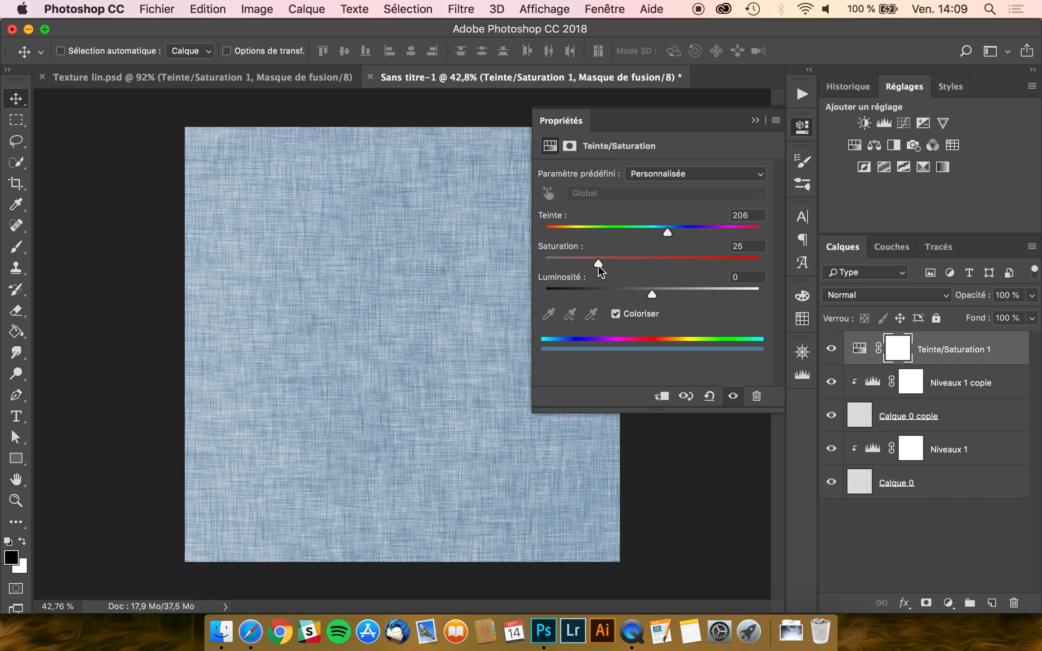
pyautogui.moveTo(597, 265)
pyautogui.mouseDown()
pyautogui.moveTo(637, 259)
pyautogui.moveTo(612, 255)
pyautogui.moveTo(702, 257)
pyautogui.moveTo(612, 252)
pyautogui.mouseUp()
pyautogui.moveTo(611, 255); pyautogui.dragTo(613, 255)
pyautogui.moveTo(653, 294)
pyautogui.mouseDown()
pyautogui.moveTo(682, 292)
pyautogui.moveTo(600, 295)
pyautogui.moveTo(674, 296)
pyautogui.moveTo(653, 295)
pyautogui.mouseUp()
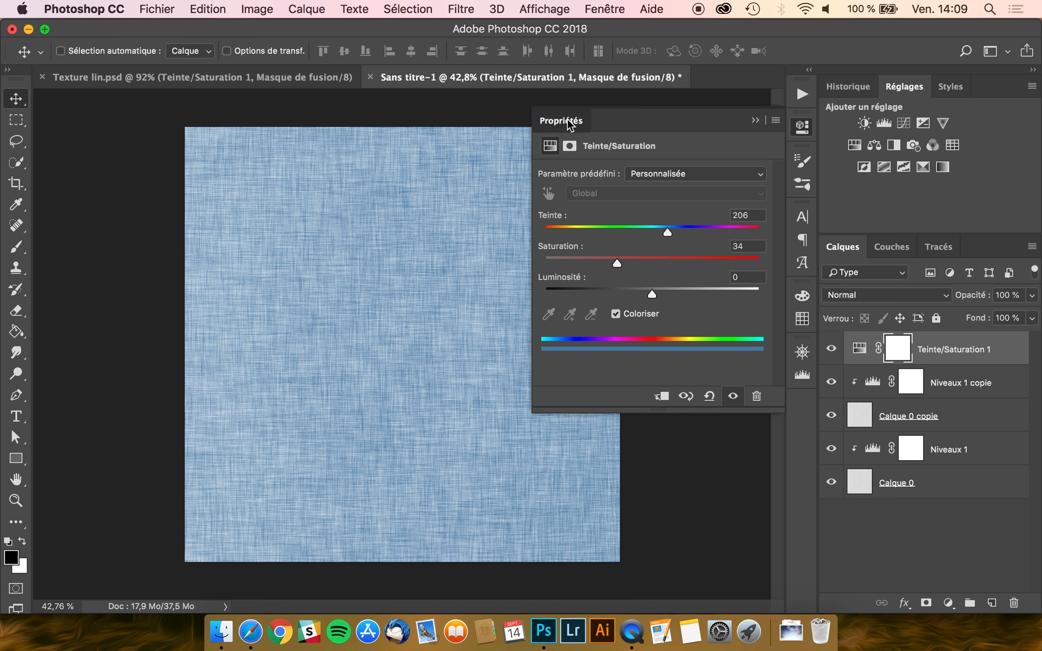
pyautogui.click(392, 330)
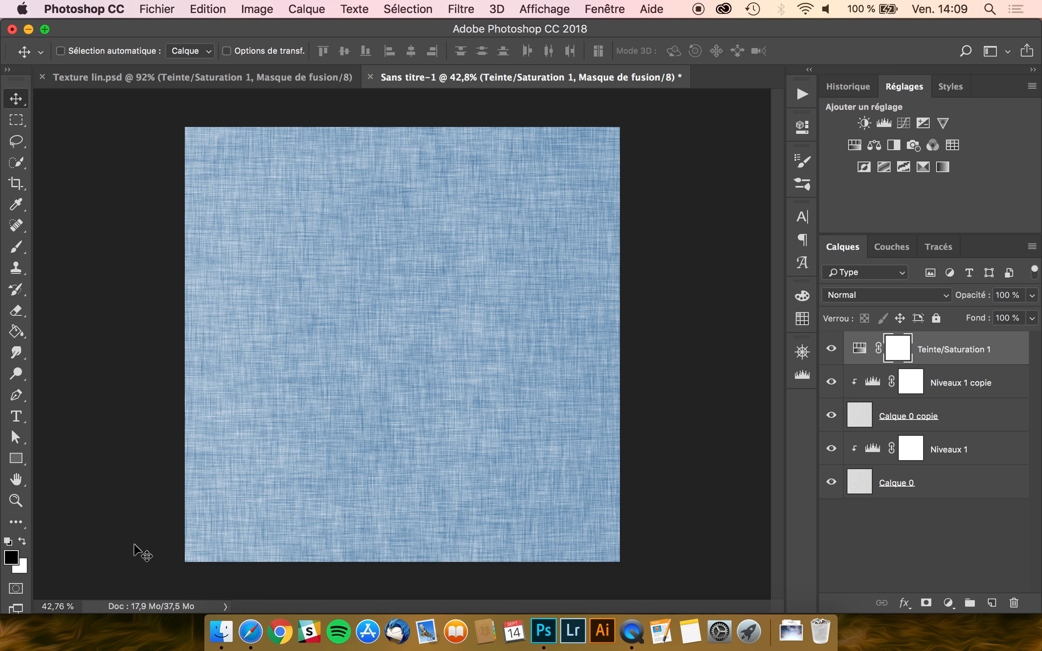
# - Inspect the tinted linen at 100% zoom, zoom back out, and start a new document via Fichier > Nouveau
pyautogui.click(64, 605)
pyautogui.write('100')
pyautogui.press('Return')
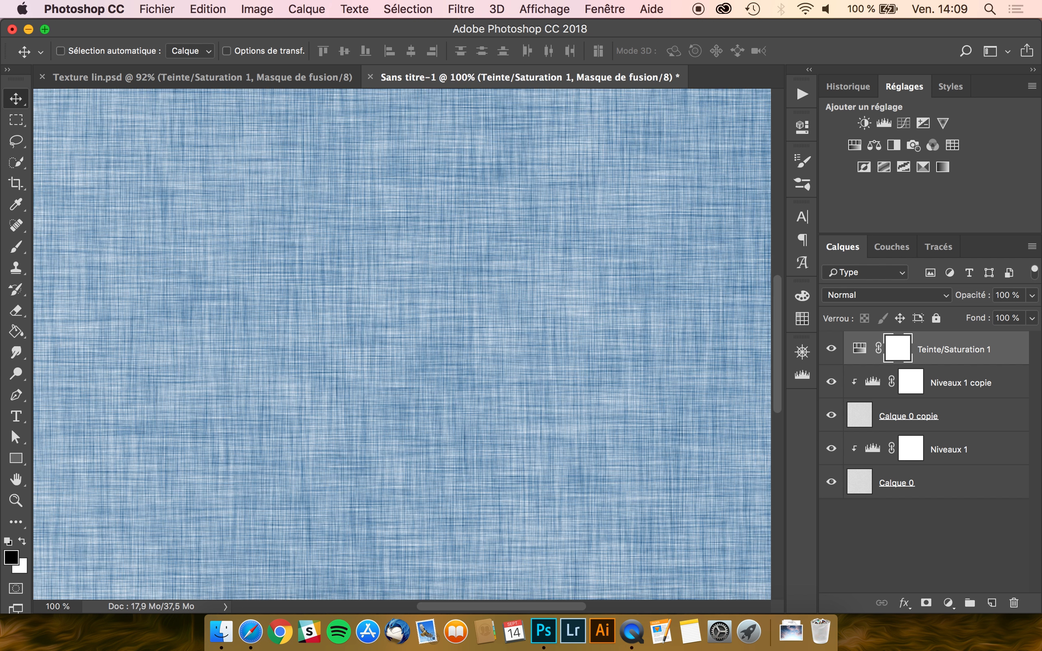
pyautogui.scroll(-5, 334, 474)
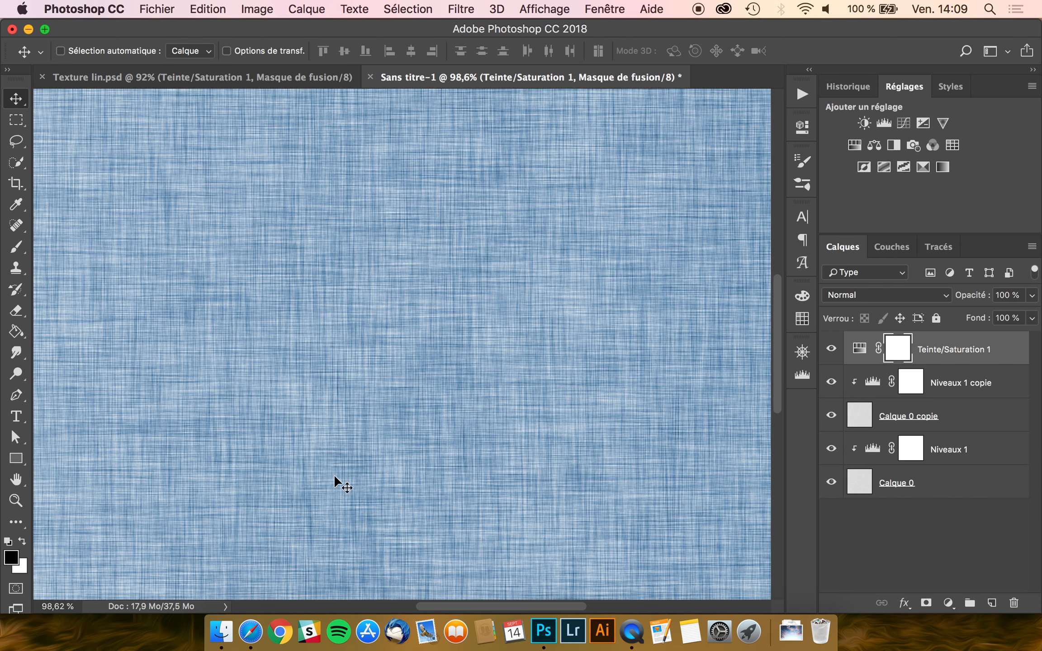
pyautogui.scroll(-4, 334, 474)
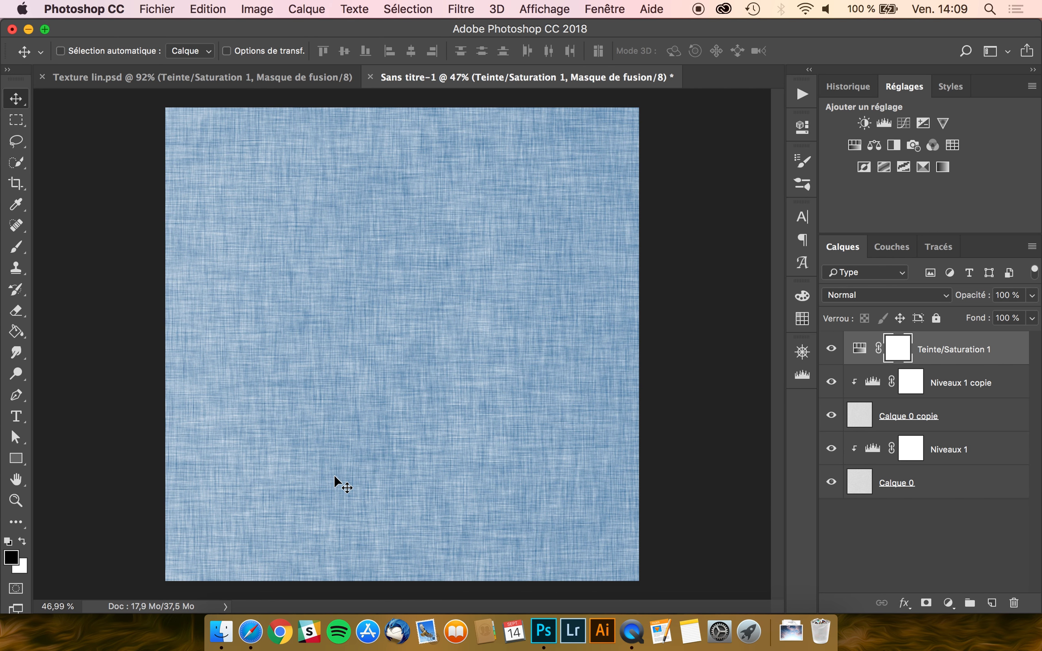
pyautogui.click(155, 9)
pyautogui.click(169, 25)
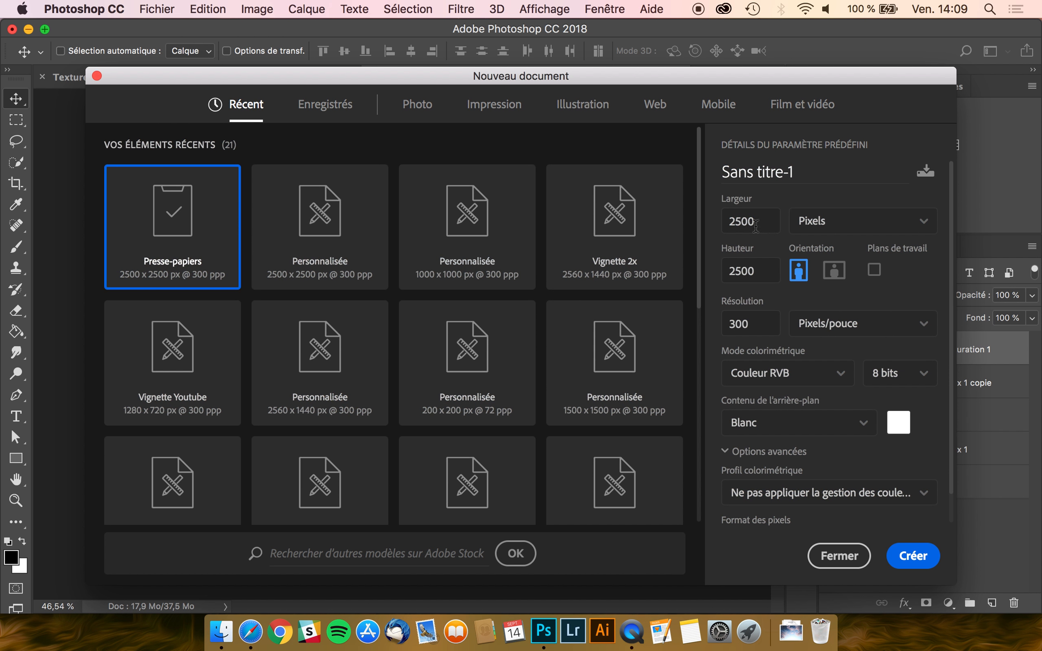
# - Create a blank document with Largeur 1000 px and Hauteur 1000 px
pyautogui.click(755, 225)
pyautogui.write('1')
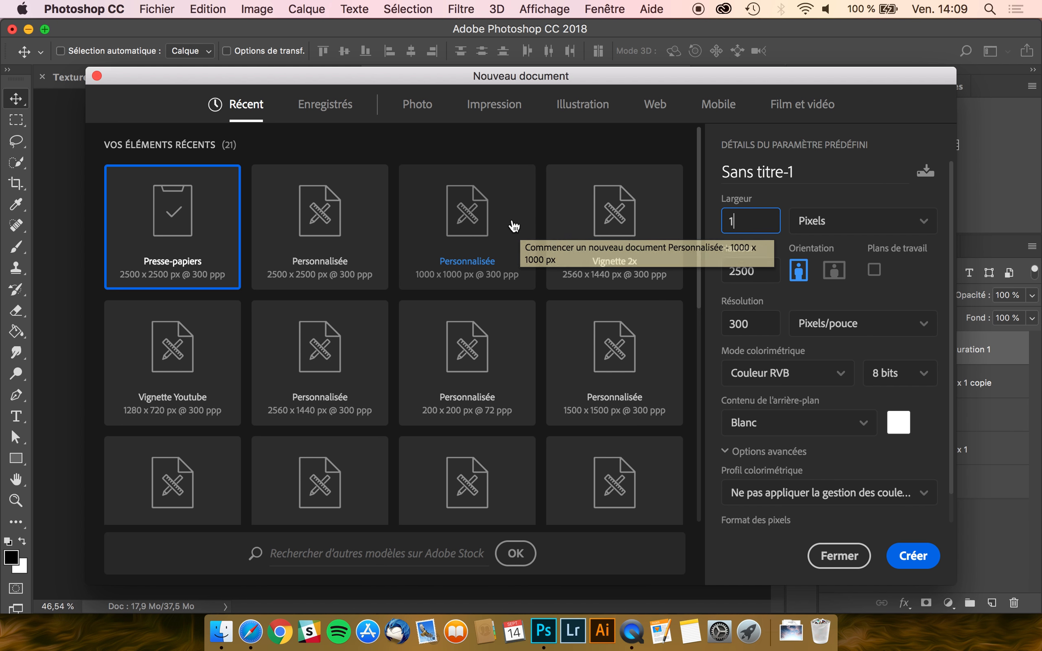
pyautogui.write('000')
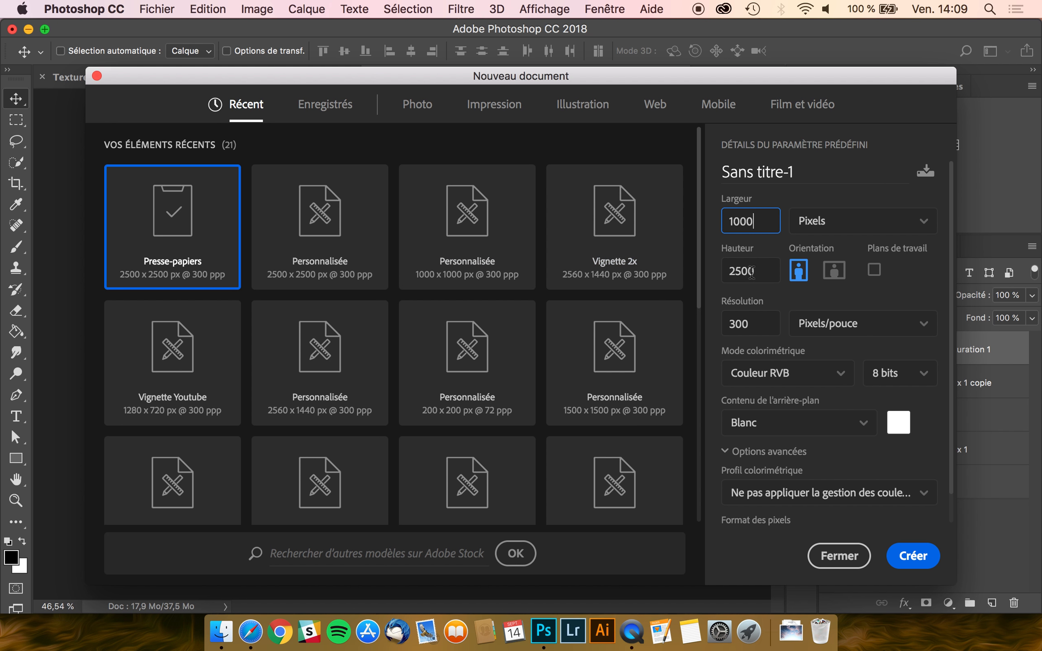
pyautogui.click(752, 271)
pyautogui.write('1000')
pyautogui.press('Return')
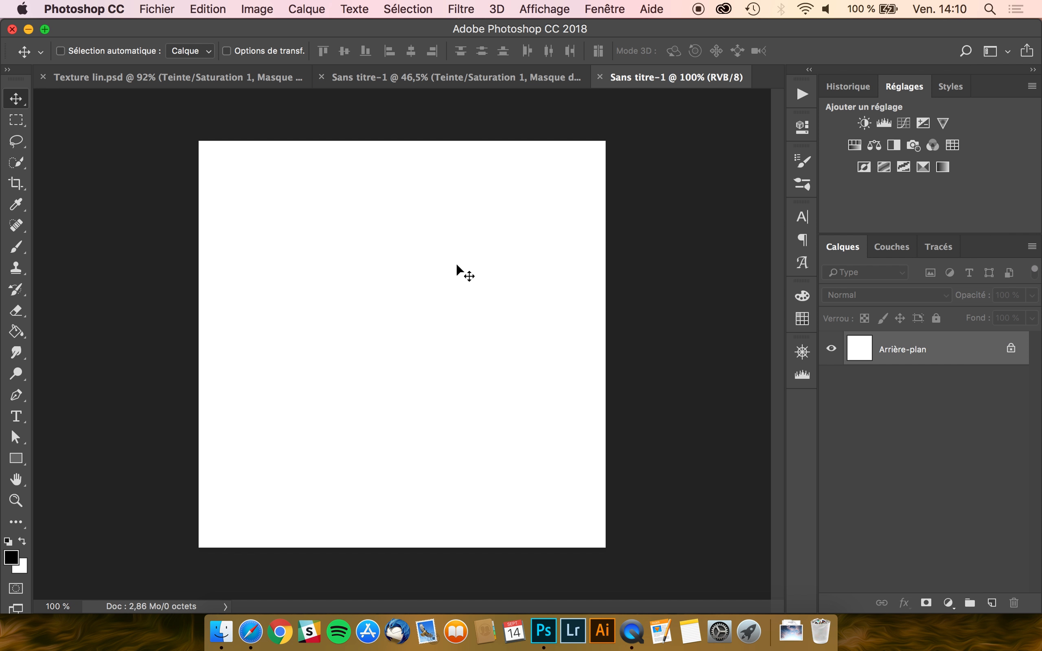
# - Stamp the linen document's visible layers into a merged Calque 1
pyautogui.click(412, 79)
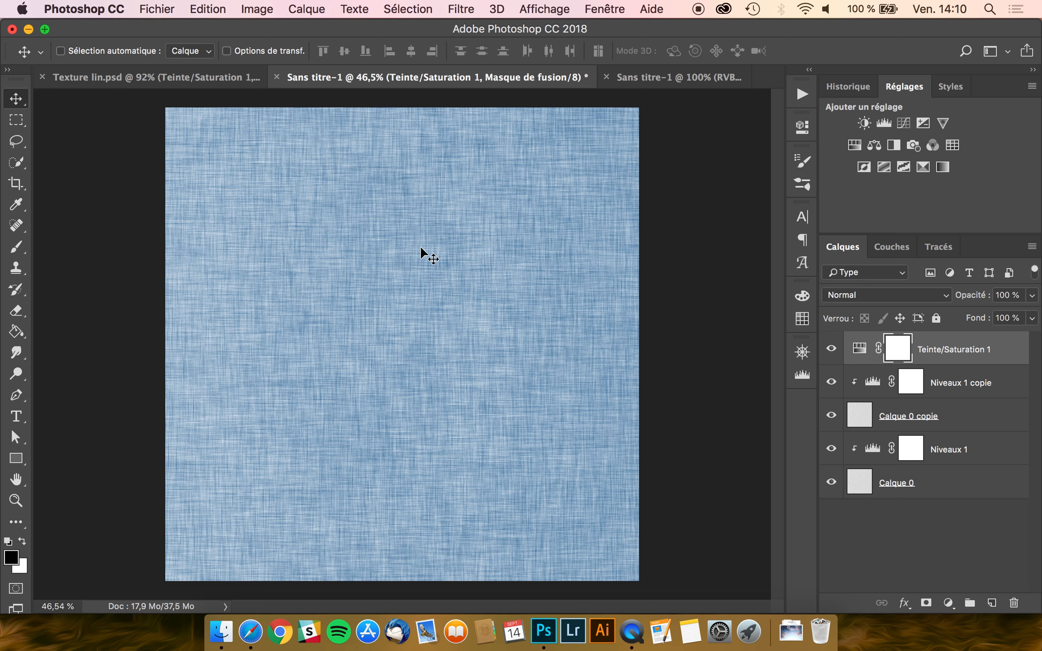
pyautogui.press('super')
pyautogui.moveTo(667, 343); pyautogui.dragTo(669, 344)
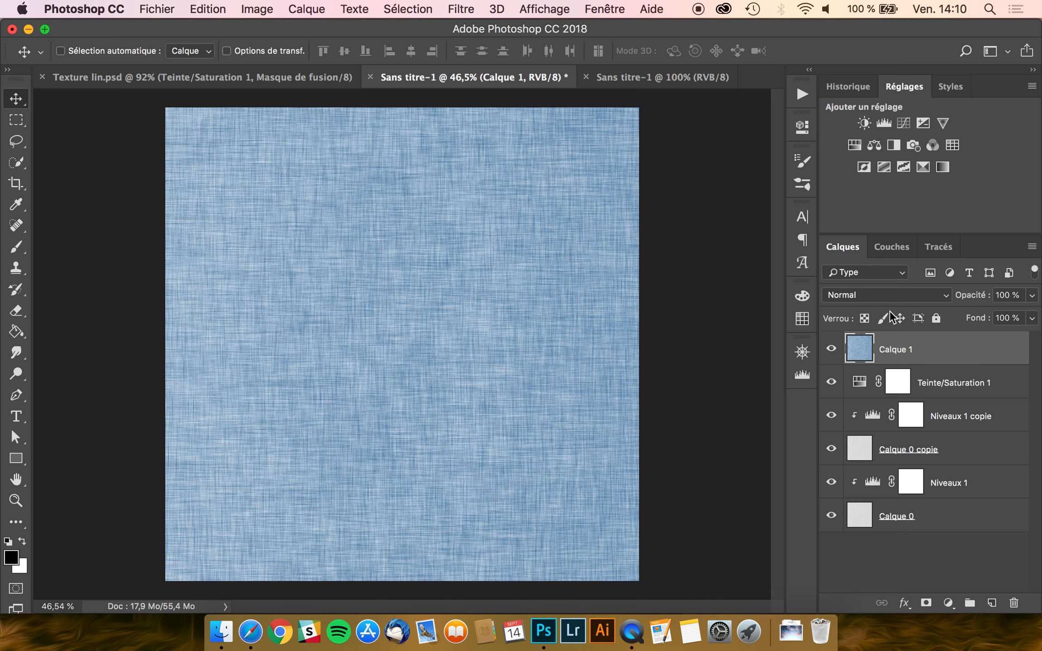
# - Paste the blue linen texture into the 1000×1000 document and move it into place
pyautogui.click(640, 78)
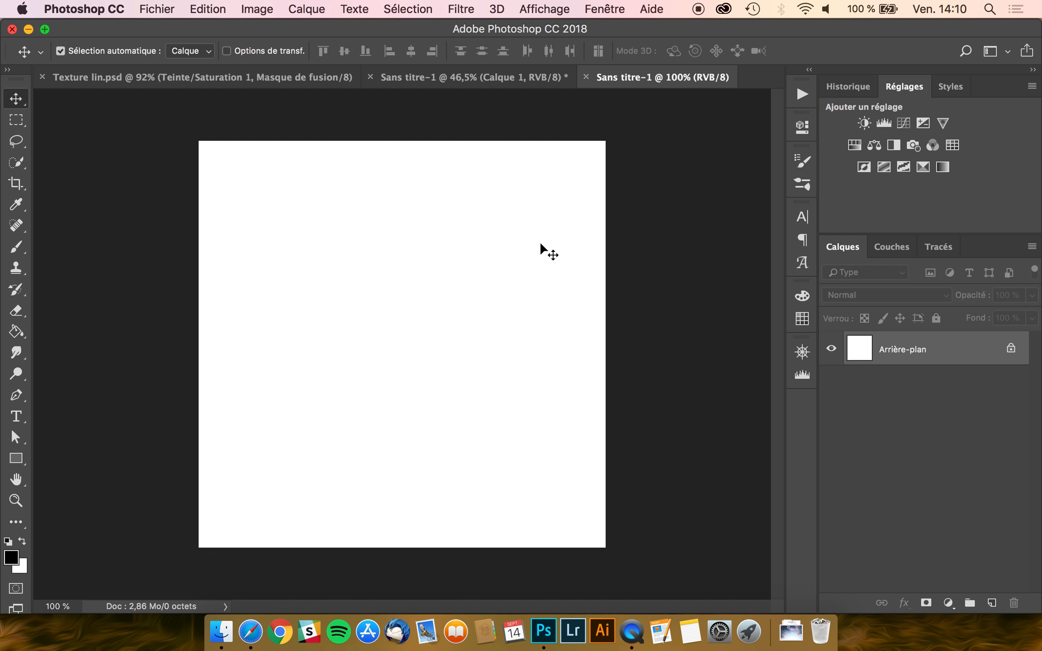
pyautogui.press('super+v')
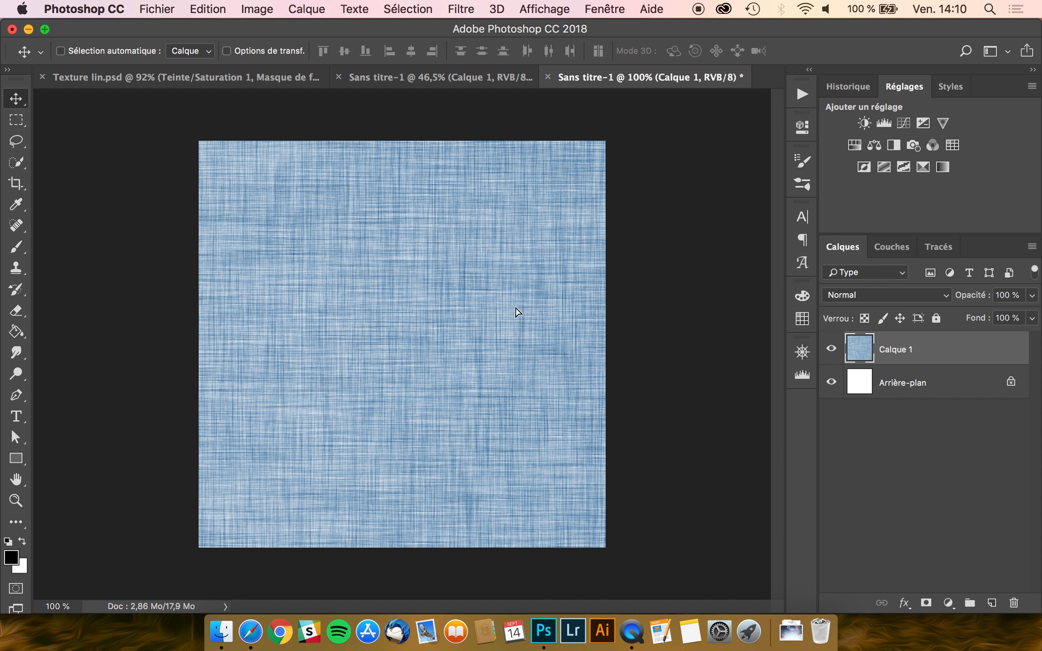
pyautogui.moveTo(516, 310); pyautogui.dragTo(461, 279)
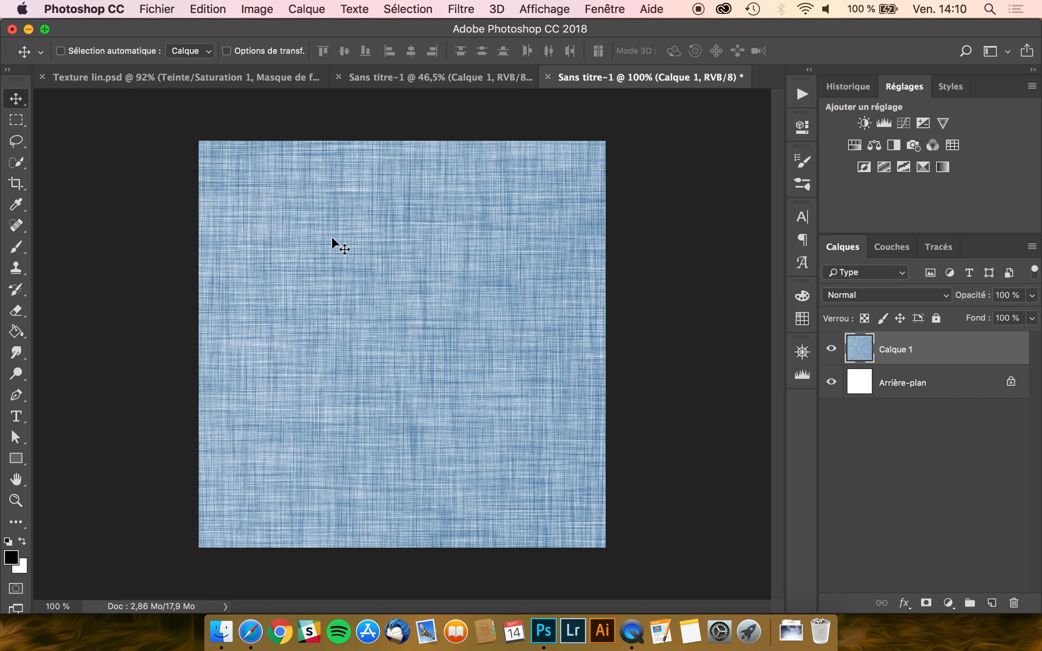
# - Duplicate Calque 1 and free-transform the copy down to about 41.28%, then zoom in
pyautogui.press('super+j')
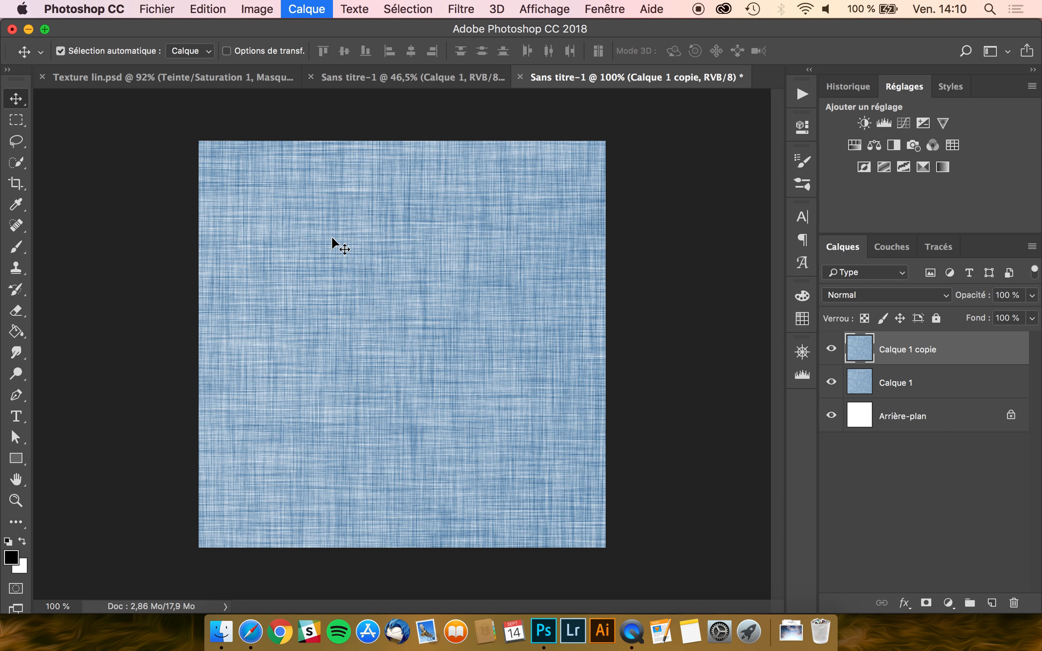
pyautogui.press('super+t')
pyautogui.scroll(-5, 401, 302)
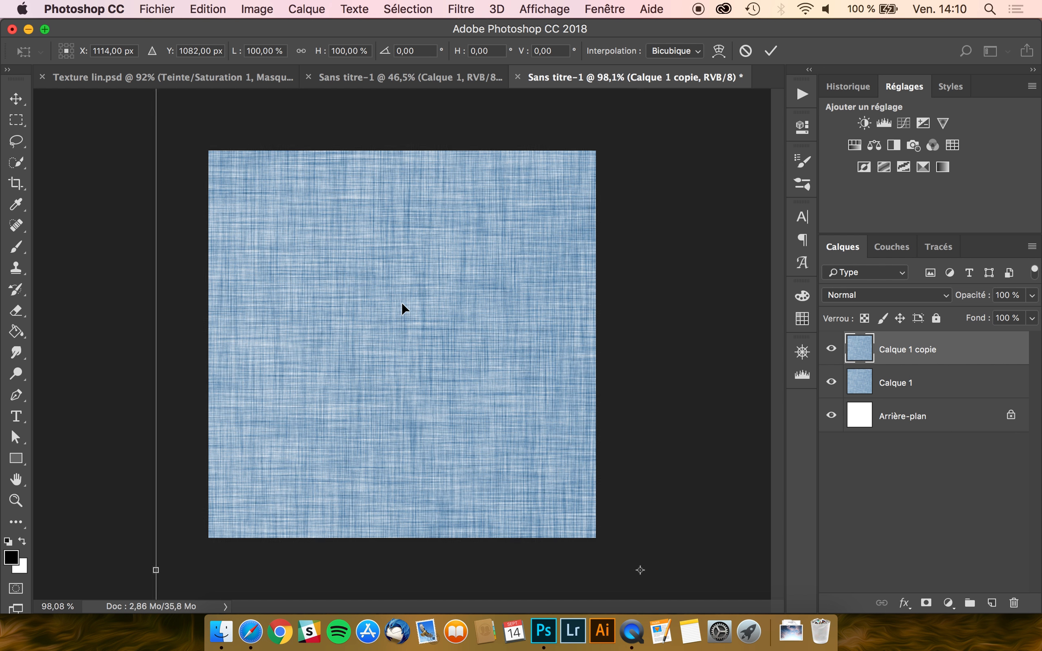
pyautogui.scroll(-6, 401, 302)
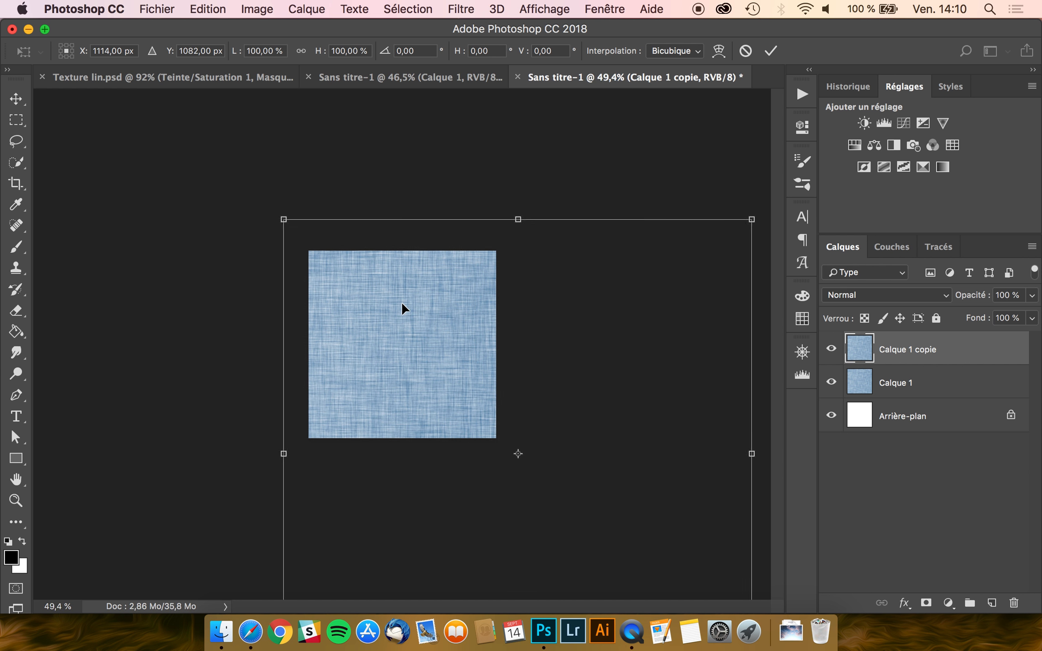
pyautogui.scroll(-2, 401, 303)
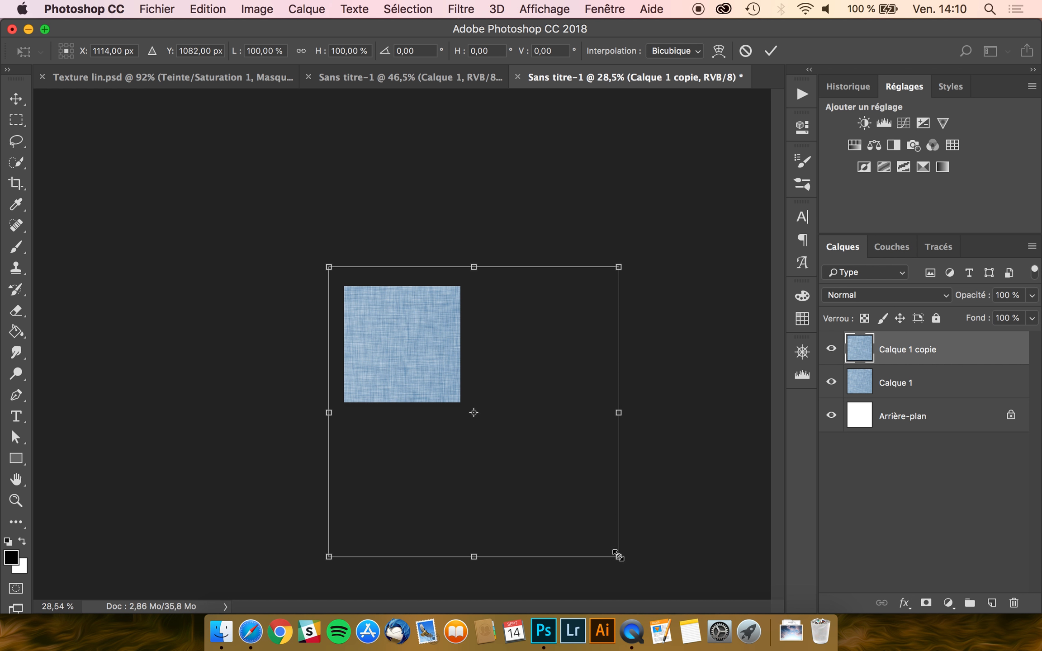
pyautogui.moveTo(618, 555); pyautogui.dragTo(465, 404)
pyautogui.moveTo(329, 268); pyautogui.dragTo(339, 284)
pyautogui.scroll(3, 406, 319)
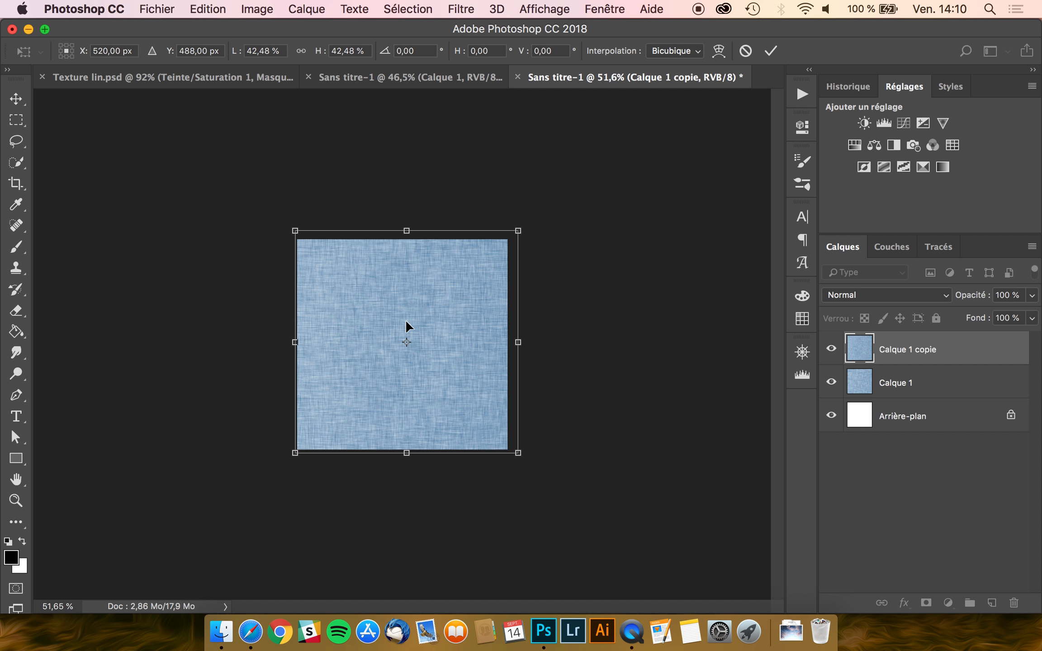
pyautogui.moveTo(519, 230); pyautogui.dragTo(514, 236)
pyautogui.press('Return')
pyautogui.scroll(3, 514, 234)
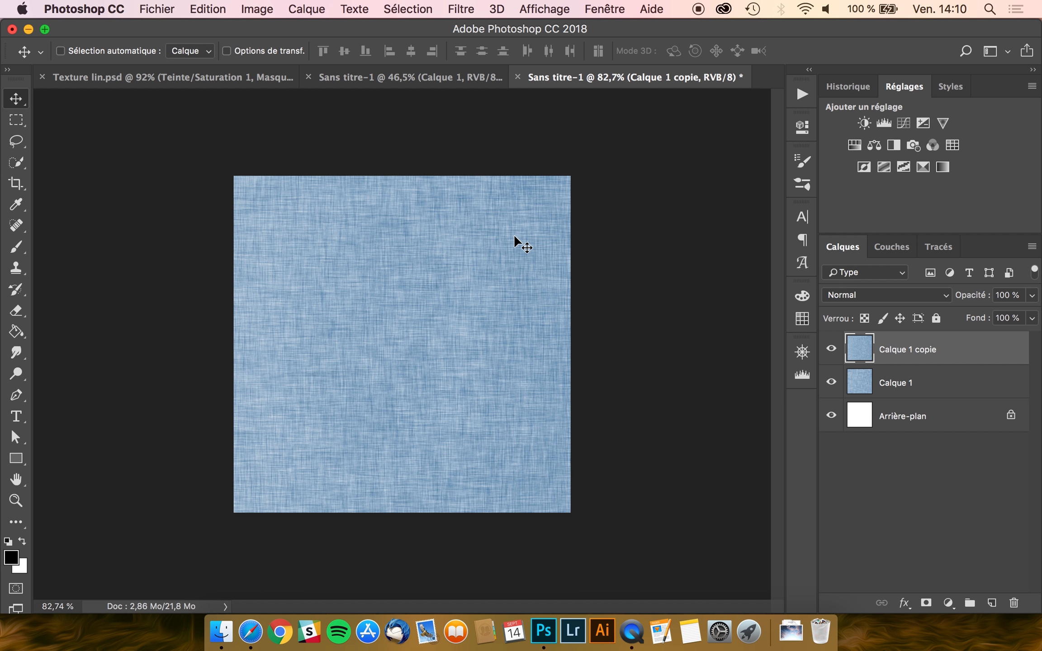
pyautogui.scroll(1, 514, 234)
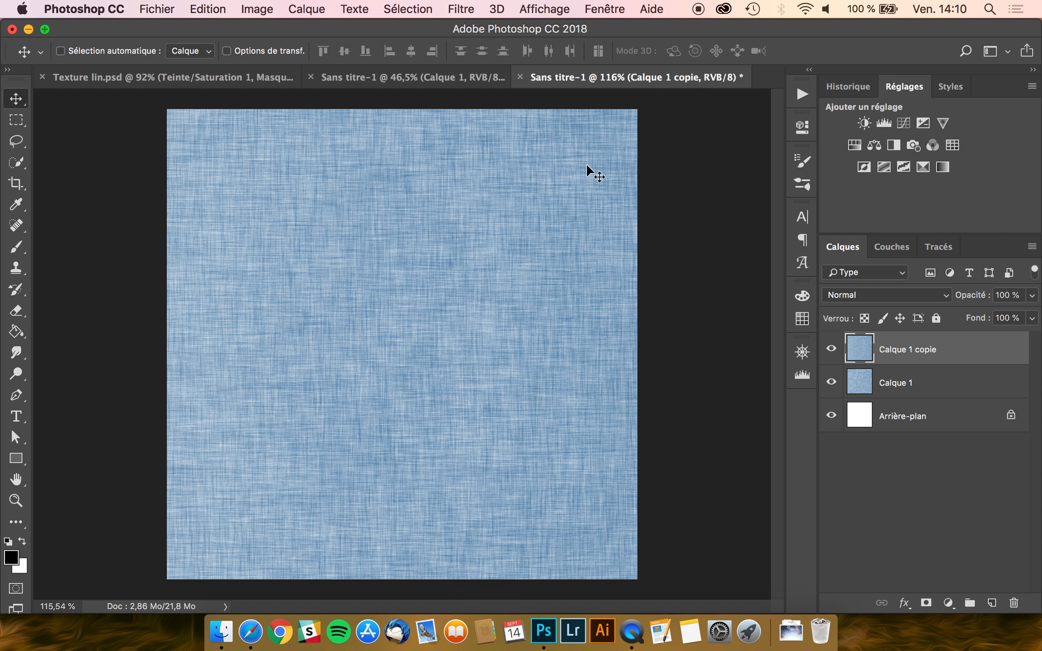
# - Toggle Calque 1 copie's visibility twice to compare it with the original
pyautogui.click(831, 349)
pyautogui.click(831, 349)
pyautogui.click(831, 349)
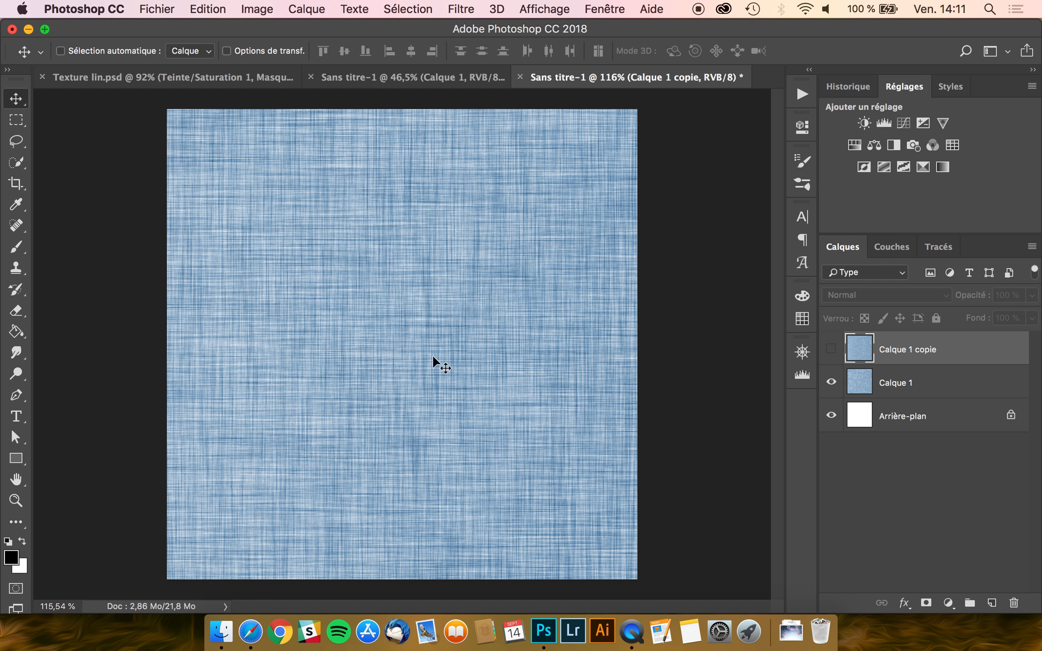
pyautogui.click(831, 349)
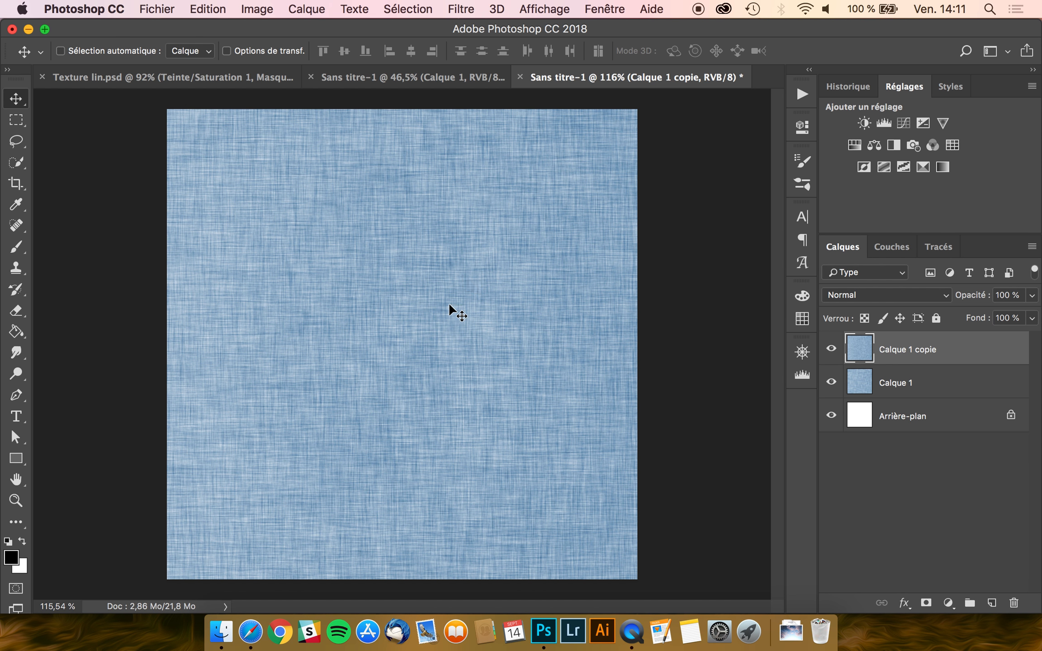
# - Scale Calque 1 copie down further, undo it, and remove the copy layer
pyautogui.press('super+t')
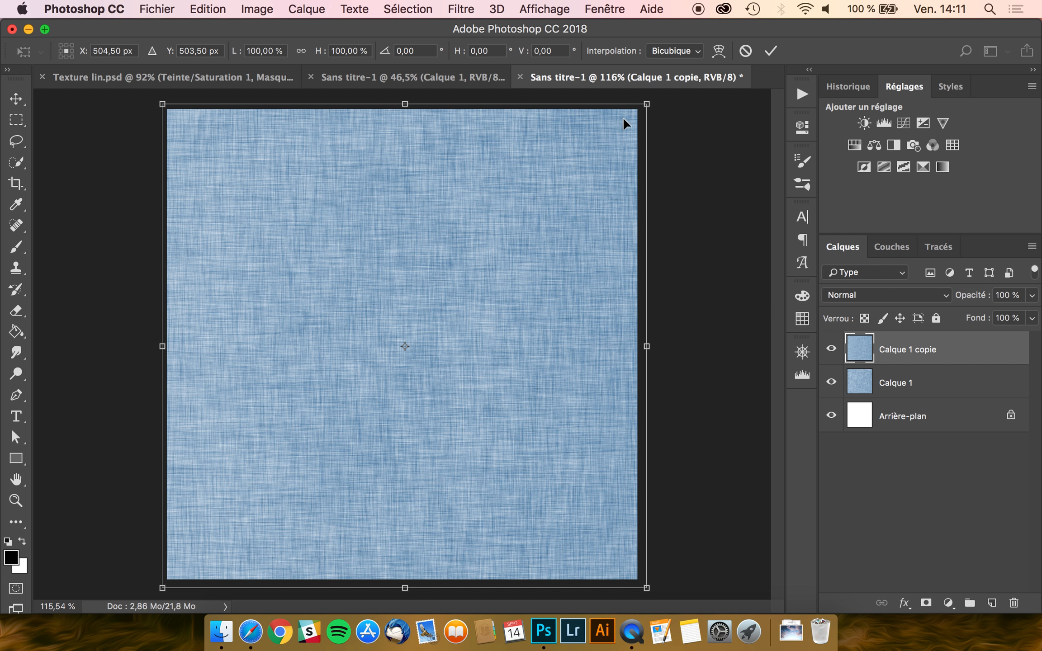
pyautogui.moveTo(641, 106); pyautogui.dragTo(223, 528)
pyautogui.press('Return')
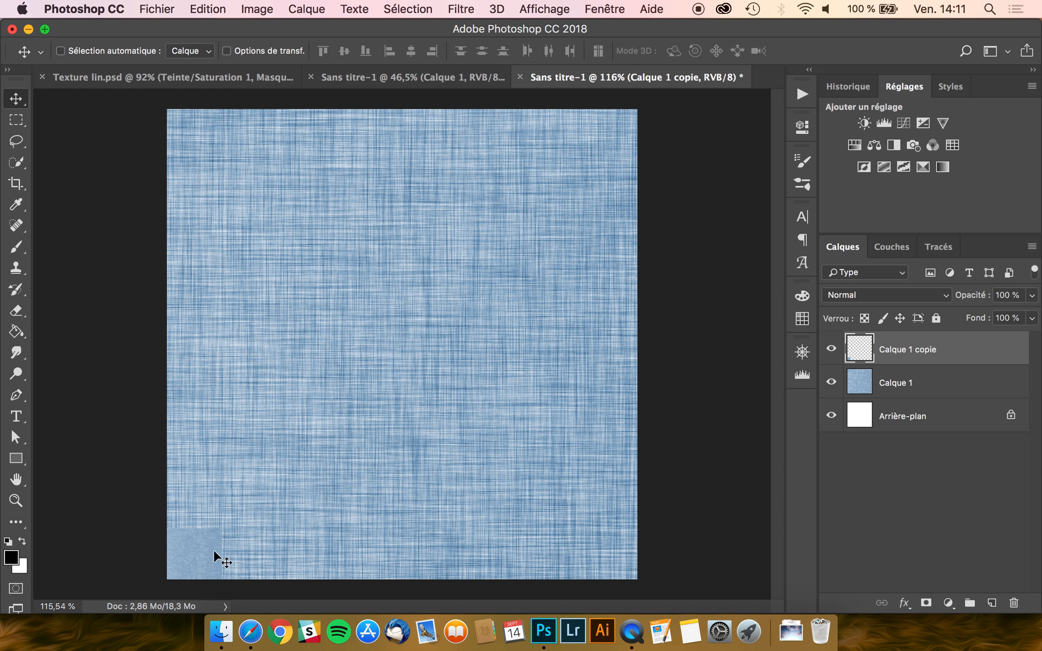
pyautogui.press('super+z')
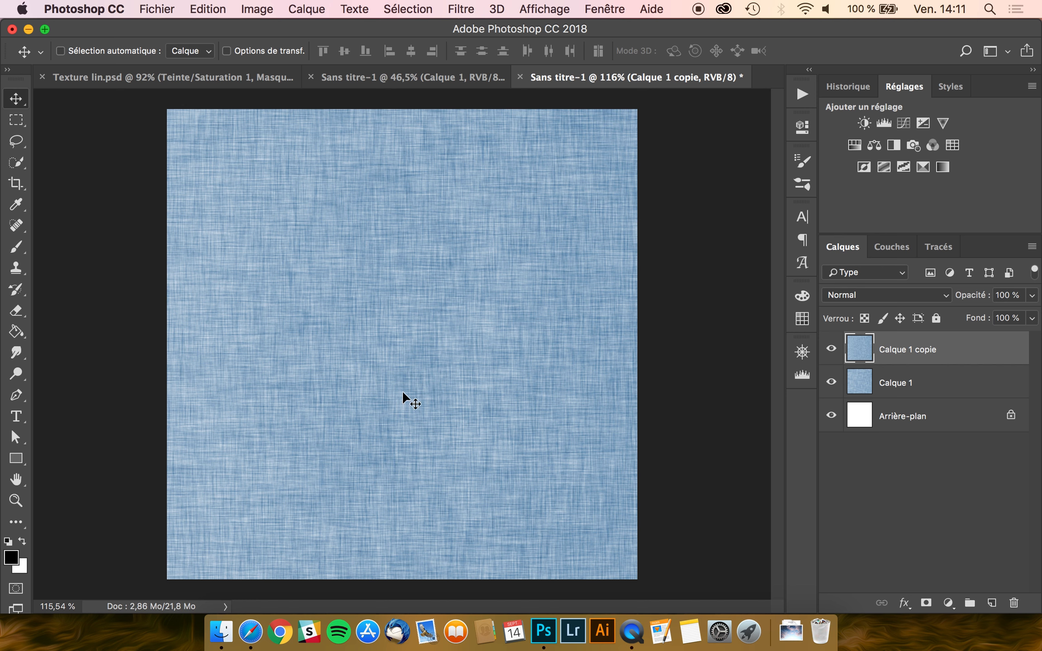
pyautogui.press('super+z')
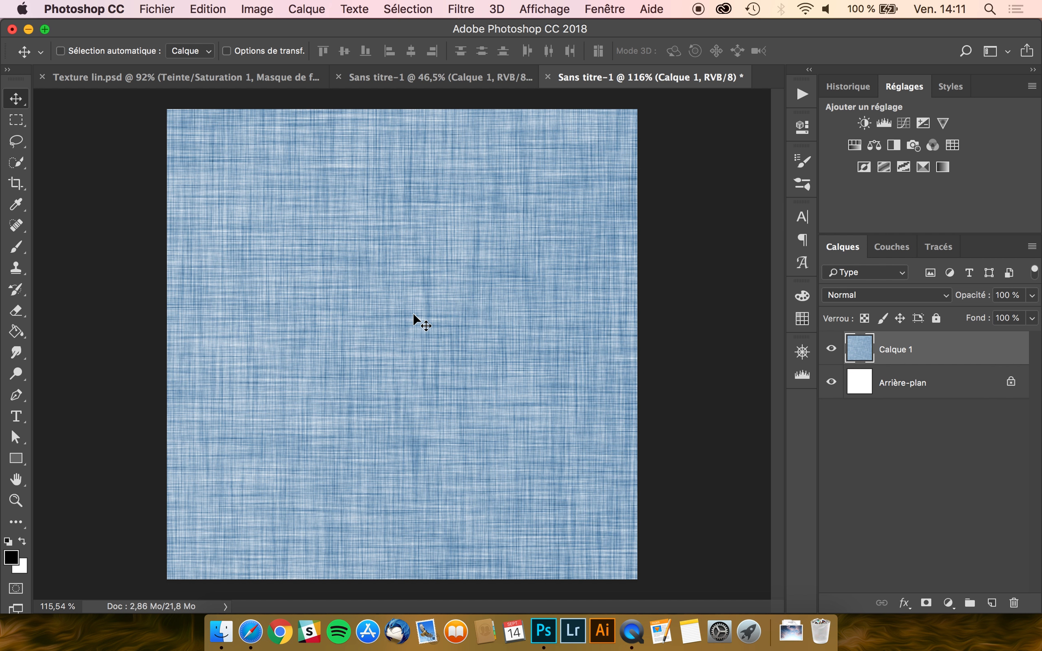